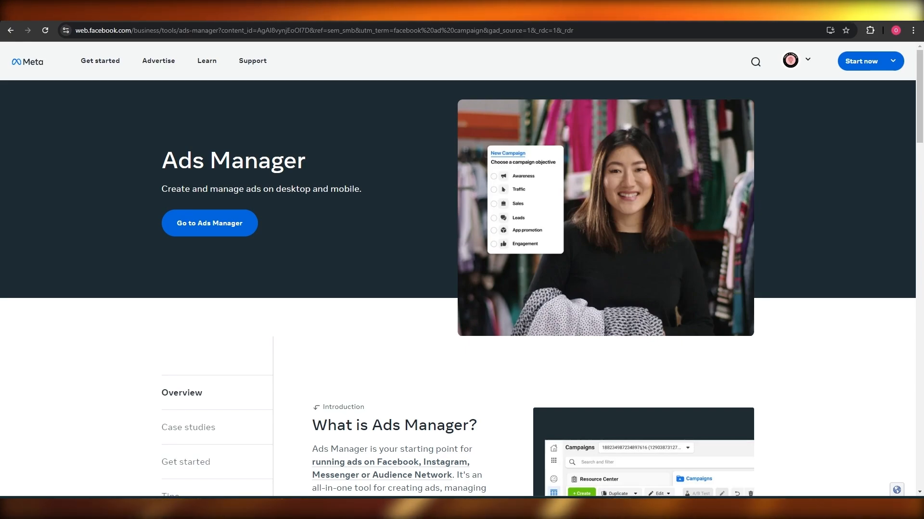
Check the Google search query "facebook ad campaign" and the signed-in account's options on Meta's Ads Manager page
click(130, 10)
drag(122, 65, 167, 164)
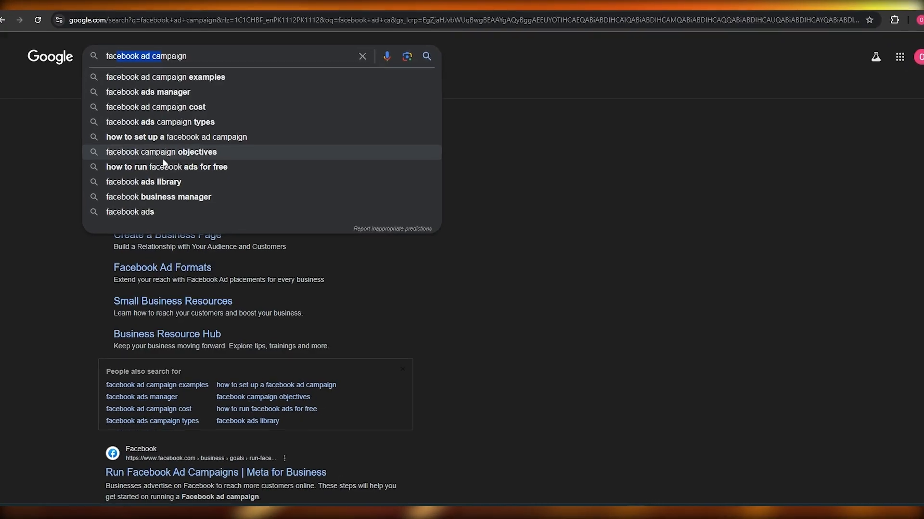
click(69, 211)
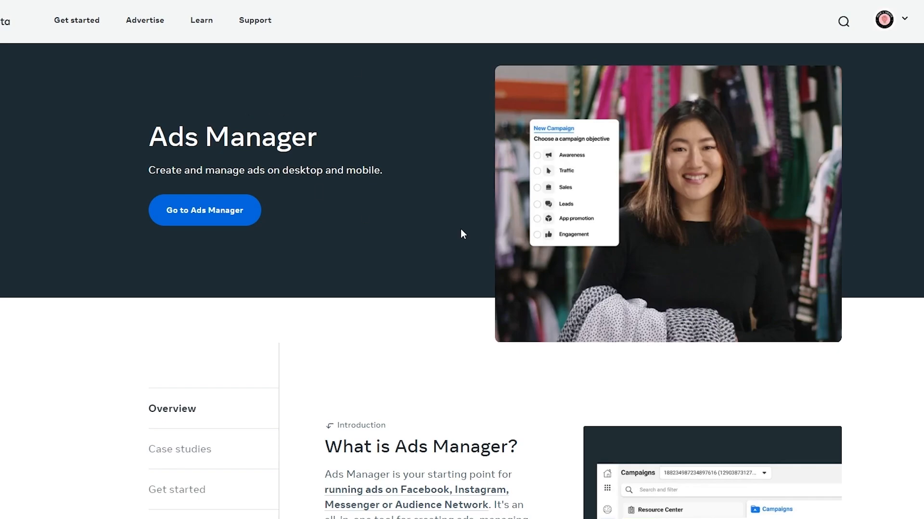
click(903, 22)
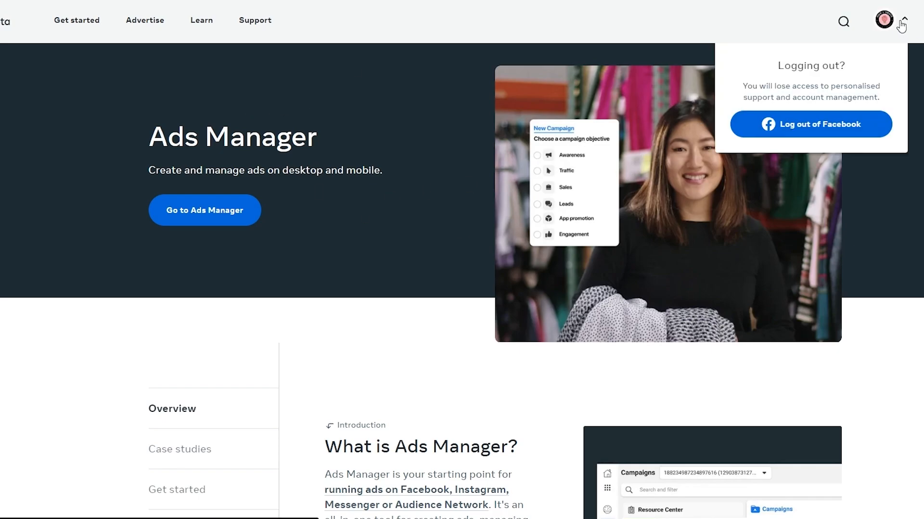
click(902, 24)
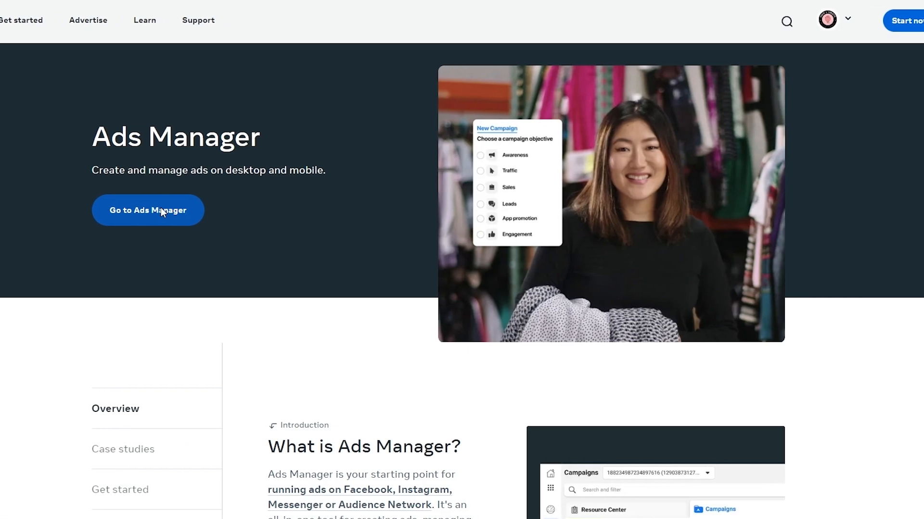
Enter Ads Manager from its introduction page and start the guided setup for a first ad
click(217, 206)
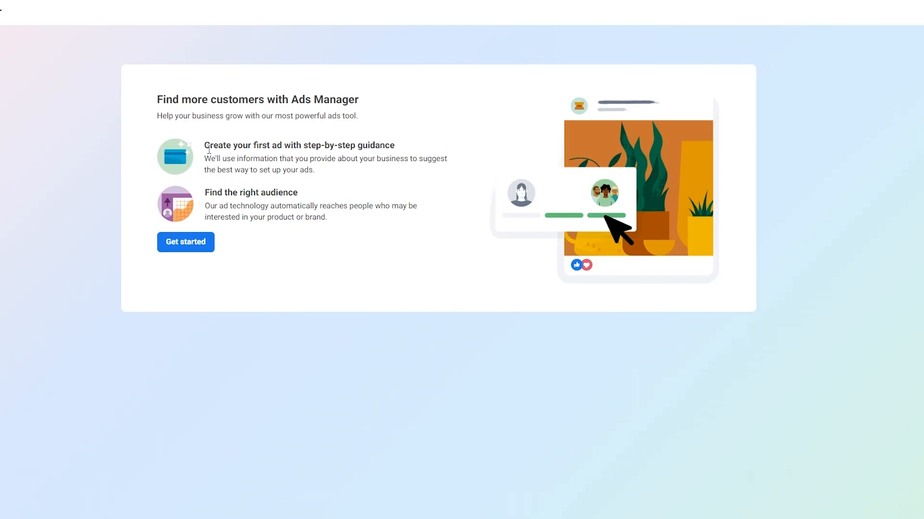
drag(210, 146, 345, 146)
click(219, 244)
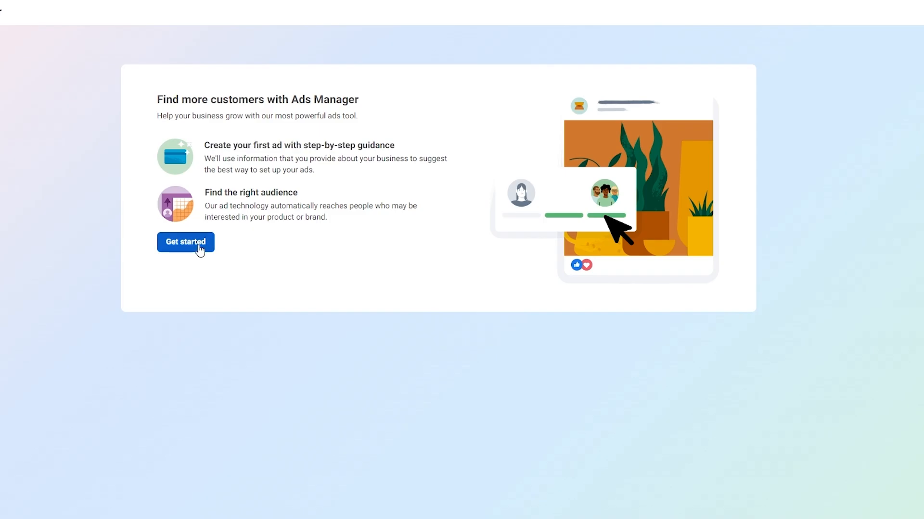
click(199, 247)
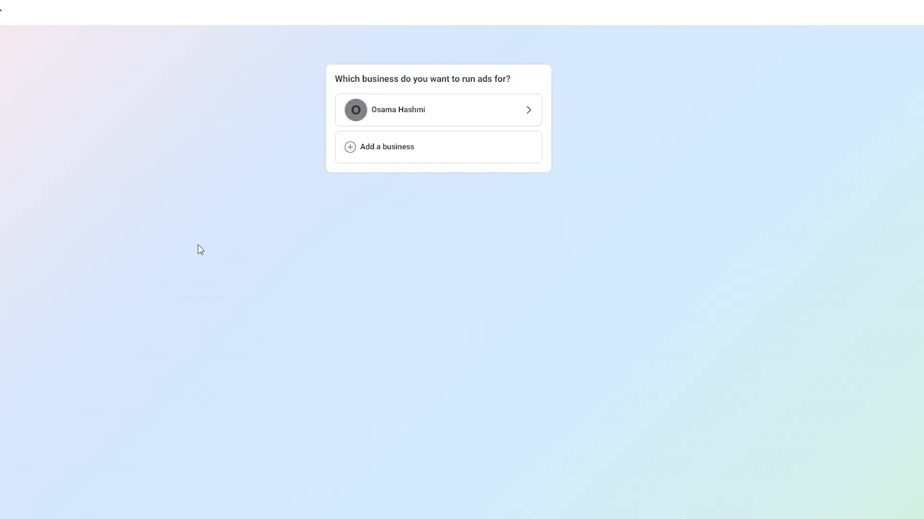
click(392, 119)
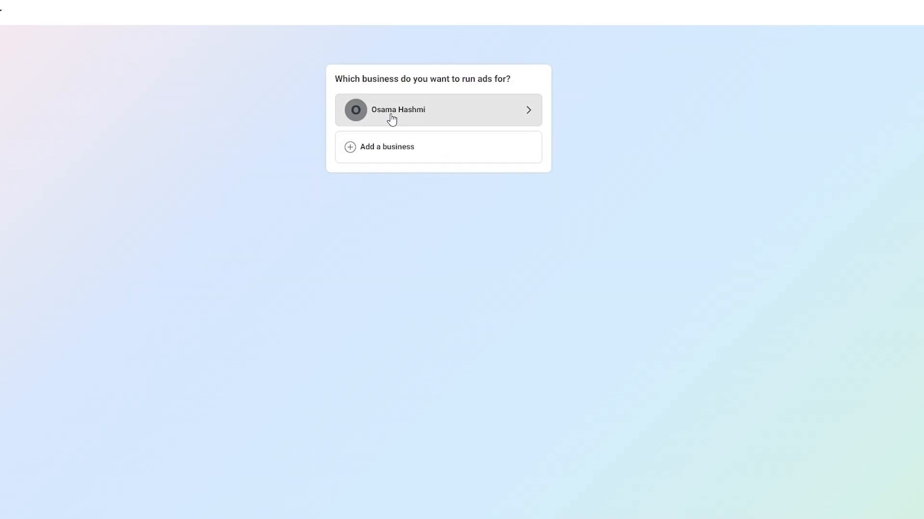
click(358, 145)
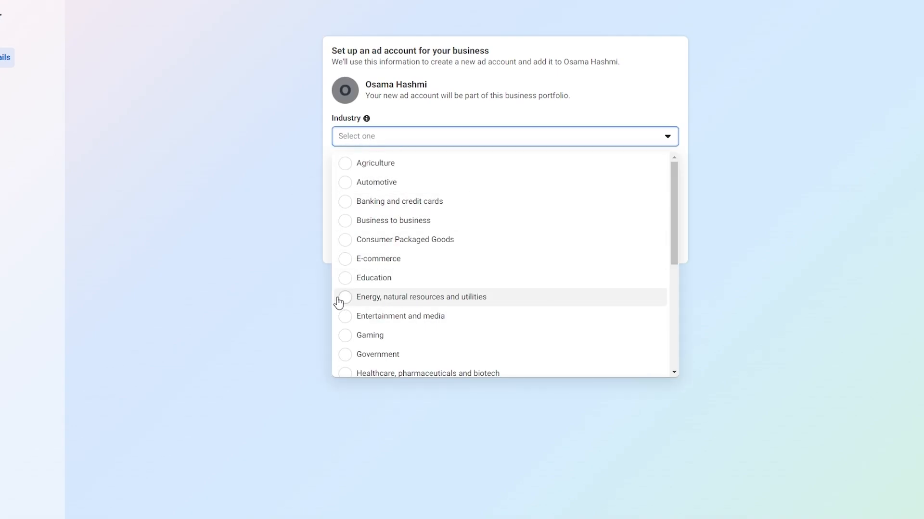
click(379, 317)
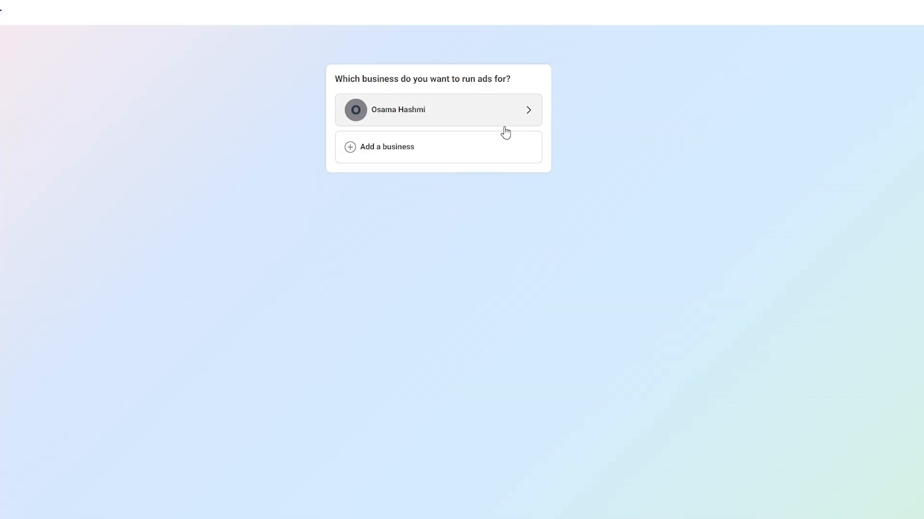
drag(356, 84, 495, 82)
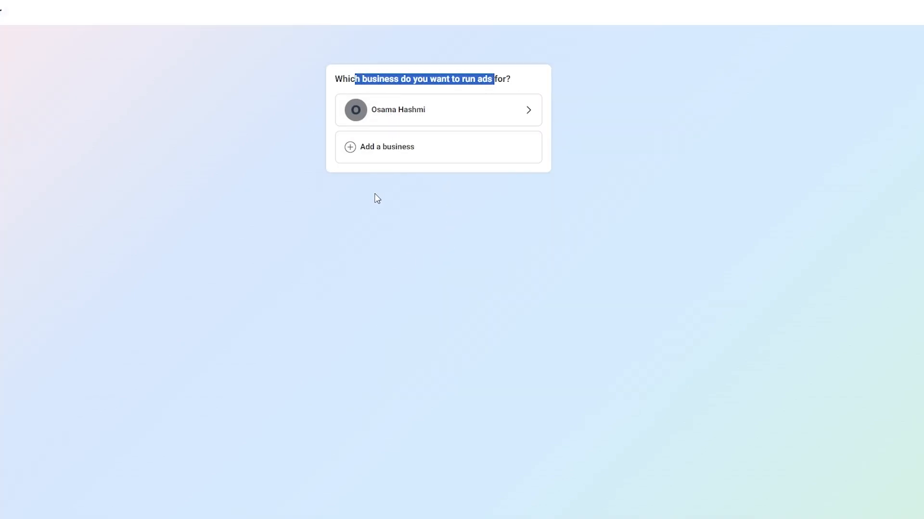
Add a new business to run ads for and name it "Urban Aesthetics"
click(398, 154)
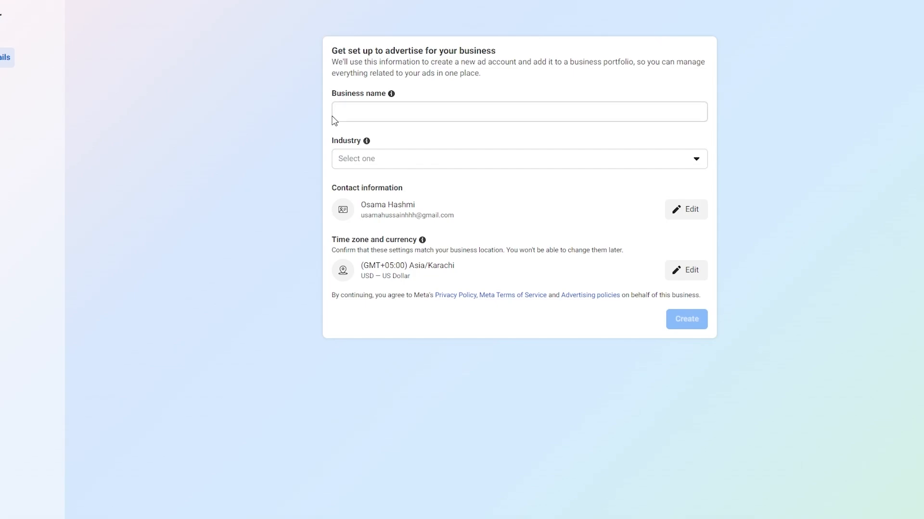
click(335, 117)
click(386, 163)
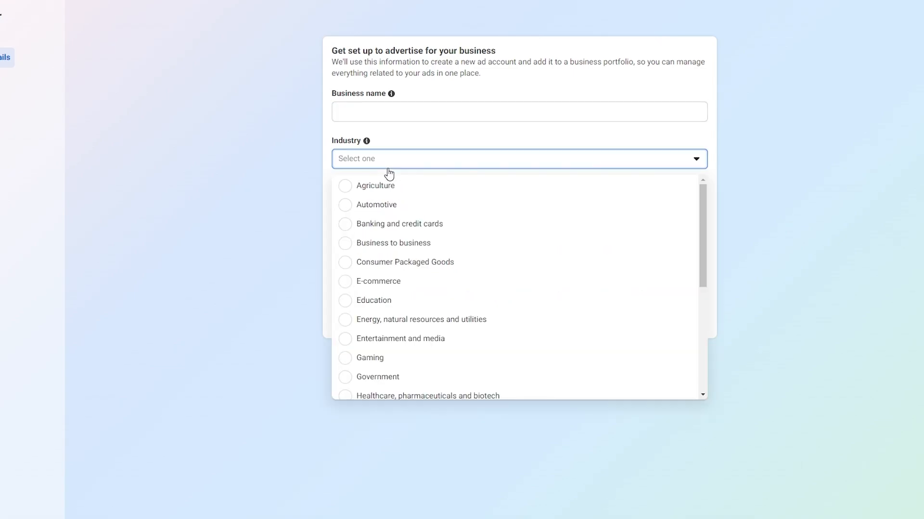
click(389, 111)
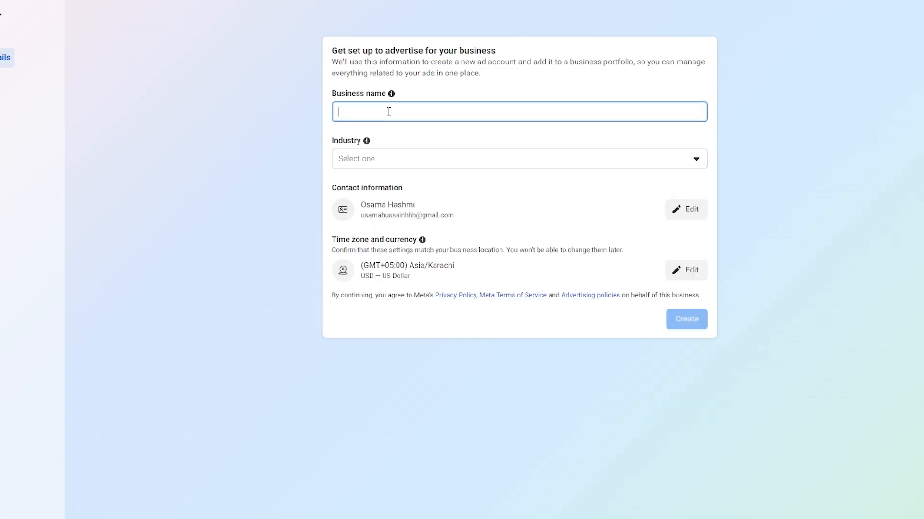
text(Urban Aesthetics)
Set the business's industry to E-commerce and create its ad account
click(358, 168)
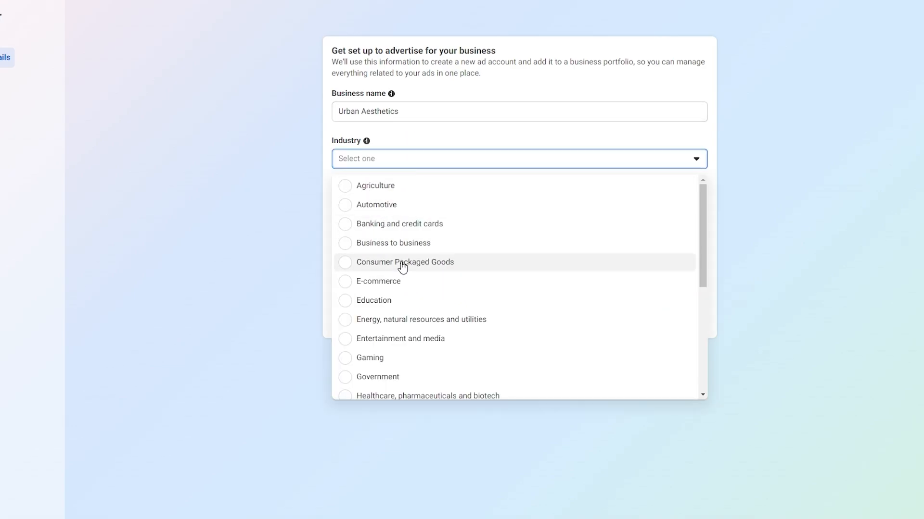
click(402, 283)
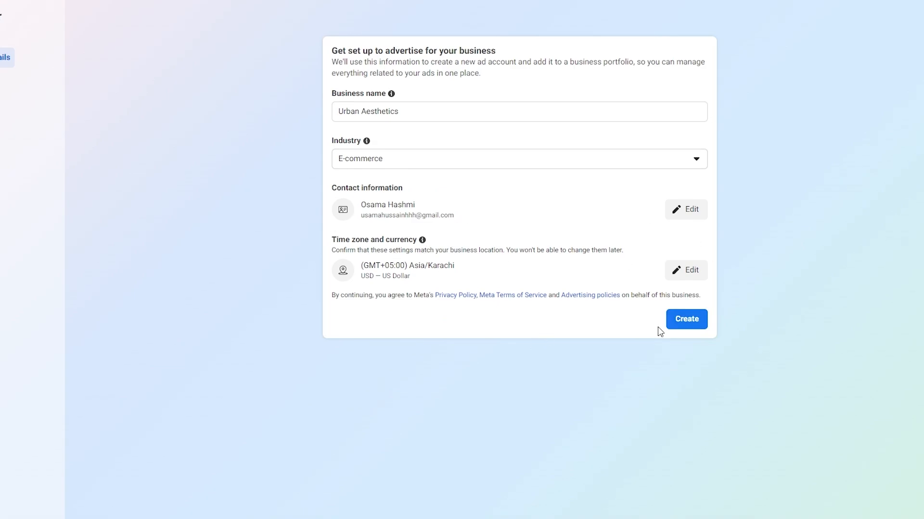
click(681, 322)
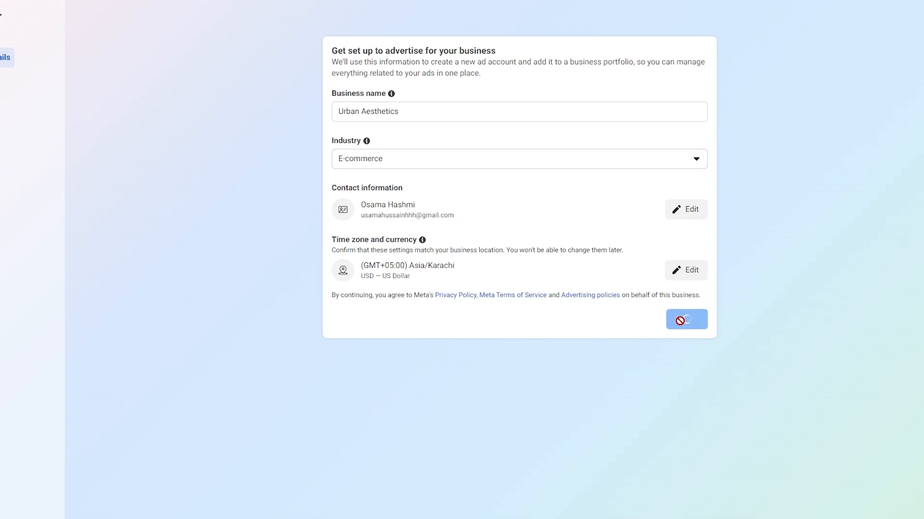
Name the business's Facebook Page "Urban Aesthetics" and add Men's clothes shop as a category
click(363, 120)
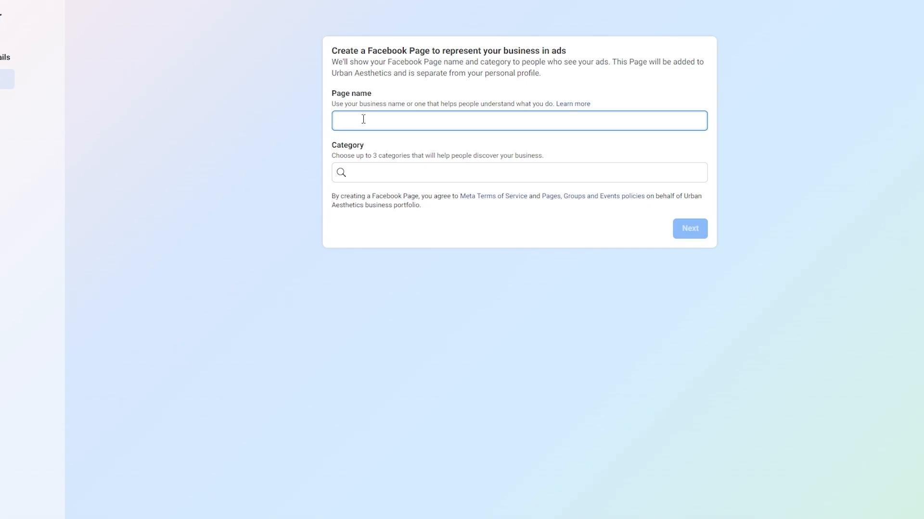
text(Urban Aesthetics)
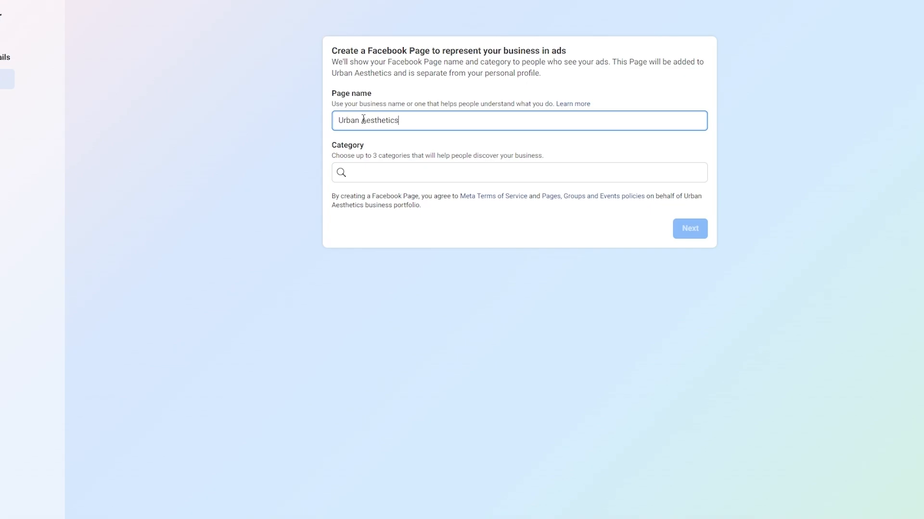
click(360, 169)
drag(365, 155, 386, 154)
click(393, 186)
click(391, 177)
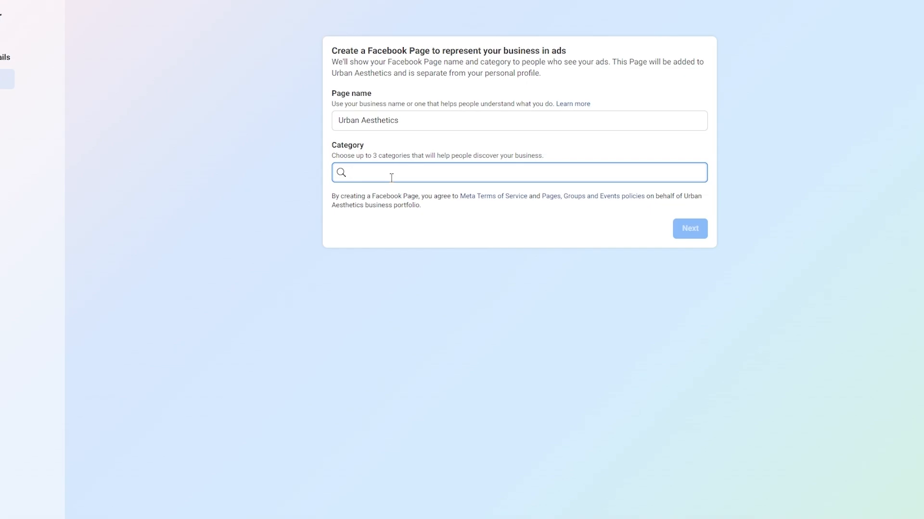
text(e comm)
key(ctrl+a)
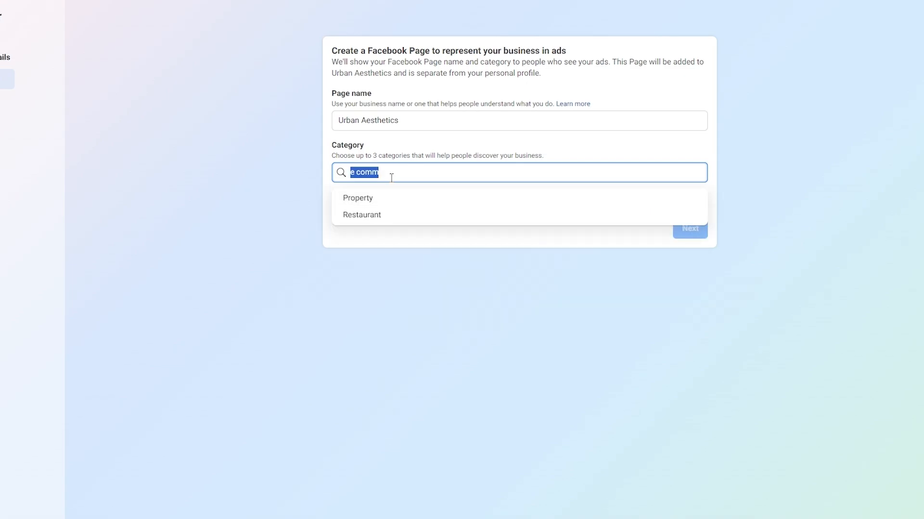
text(clothes)
click(379, 251)
Add the Clothing shop and Clothing (brand) categories, replace Men's clothes shop with Apparel & clothing, and continue
text(clothi)
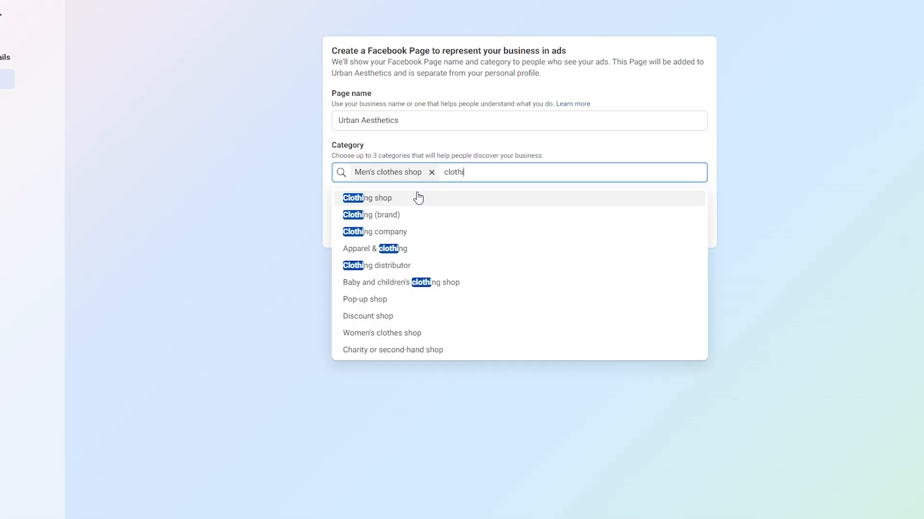
click(404, 198)
text(brand)
click(458, 198)
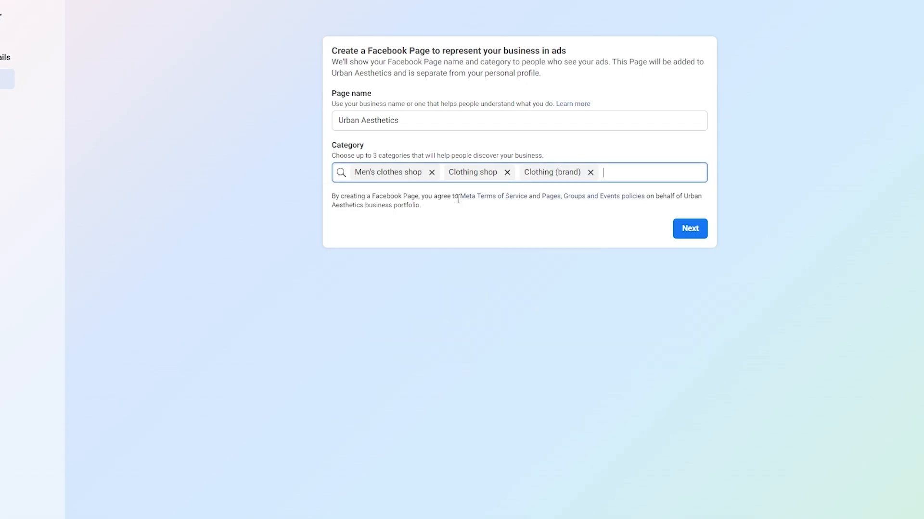
click(431, 173)
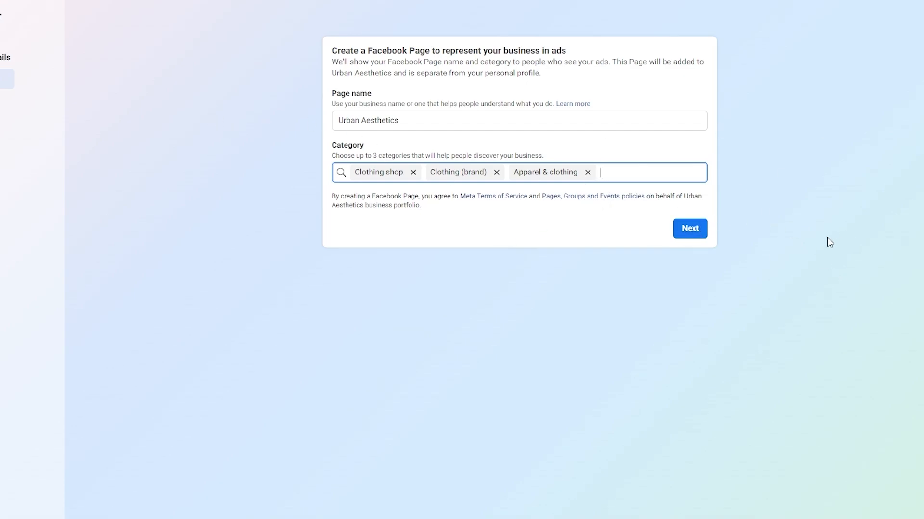
click(697, 237)
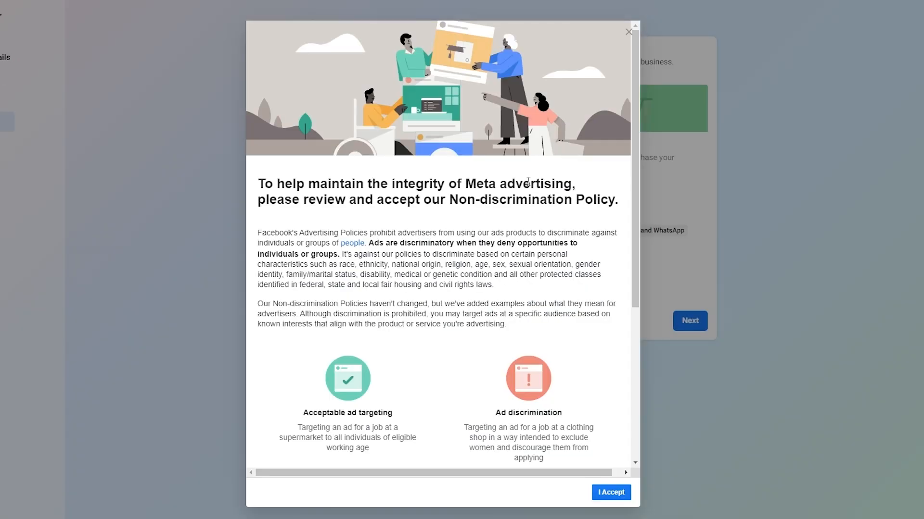
Review and accept Meta's Non-discrimination Policy and dismiss the acknowledgement
scroll(527, 182, down, 5)
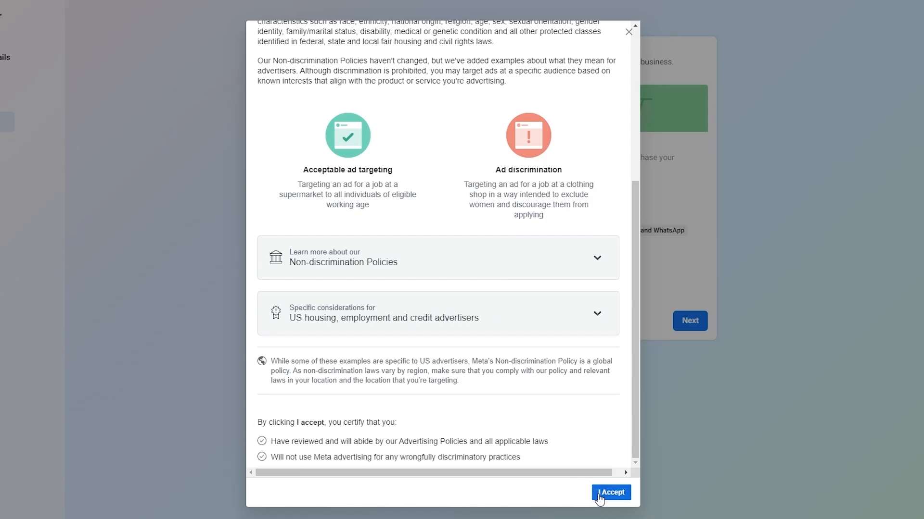
click(613, 495)
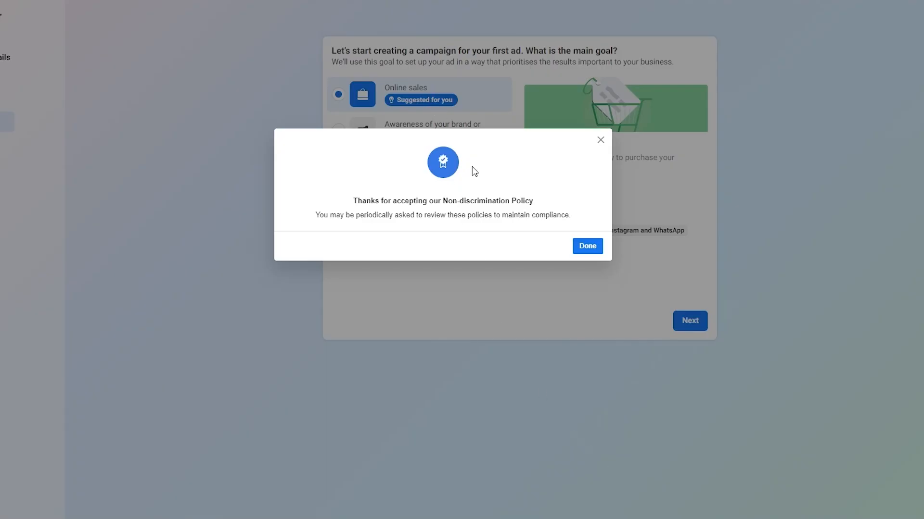
click(597, 248)
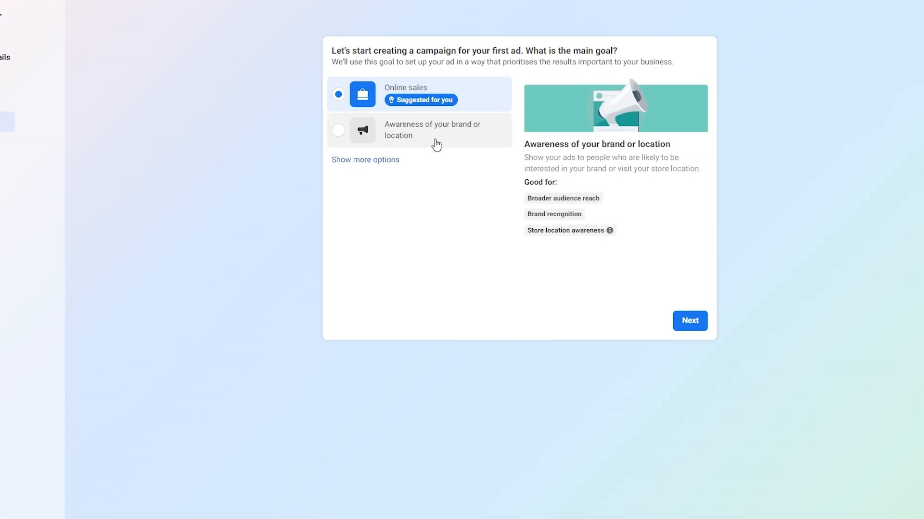
Show all campaign goals, choose "Awareness of your brand or location" as the main goal, and continue
mouse_move(436, 111)
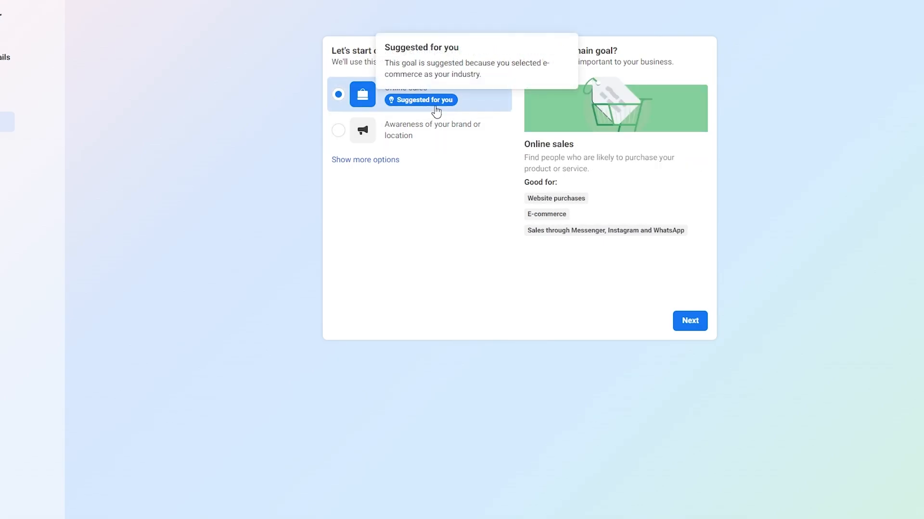
click(374, 161)
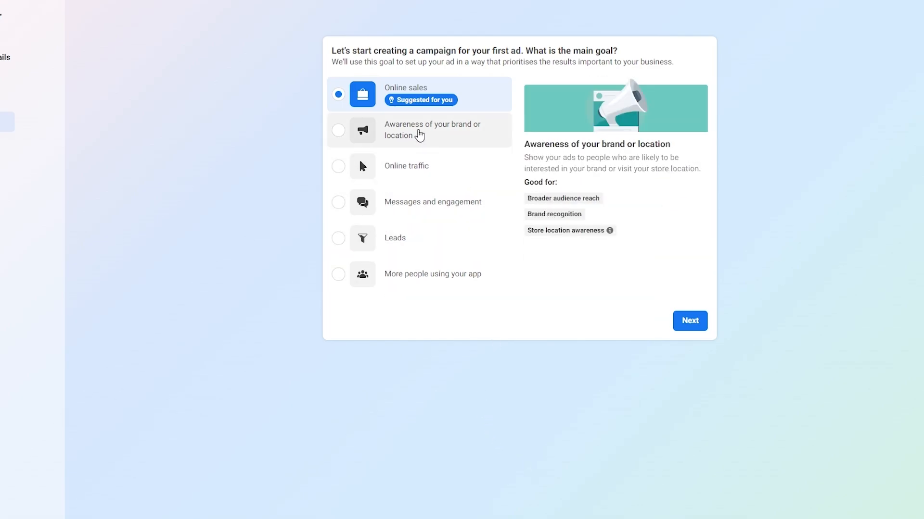
click(420, 136)
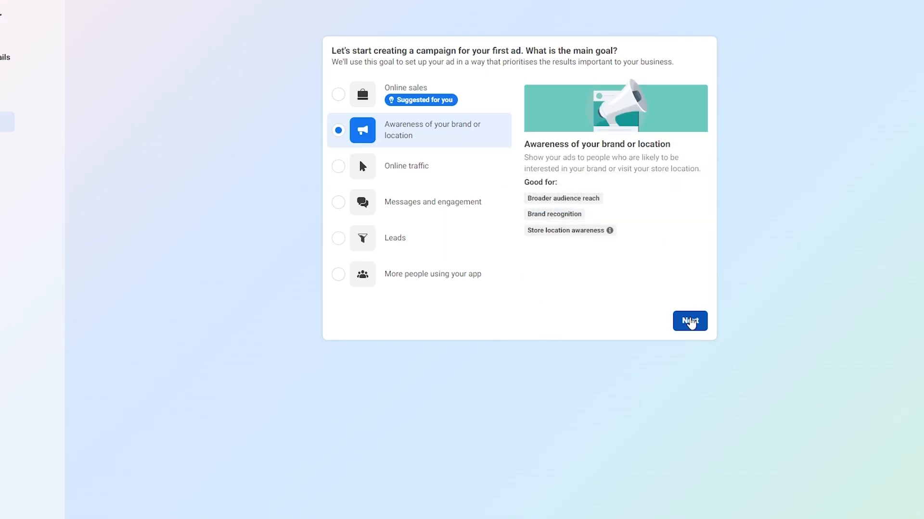
click(691, 322)
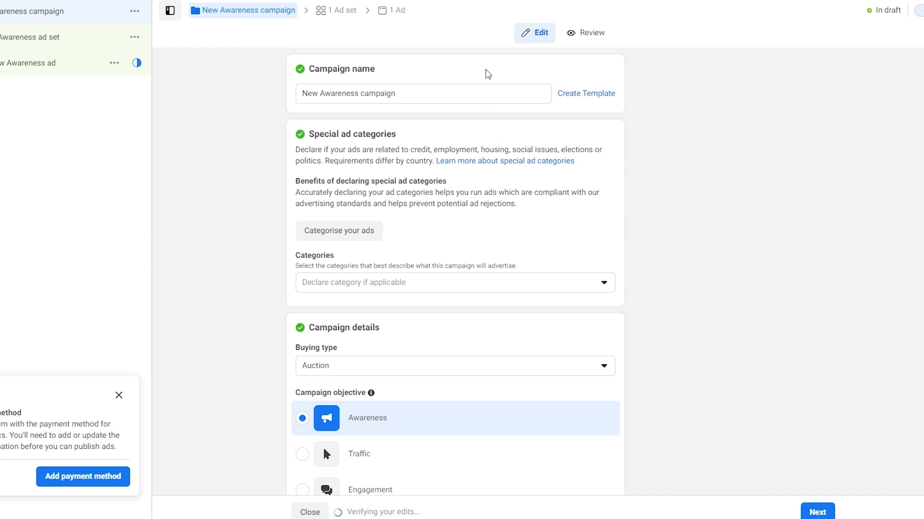
Rename the campaign to "Urban Aesthetics test ad"
click(365, 93)
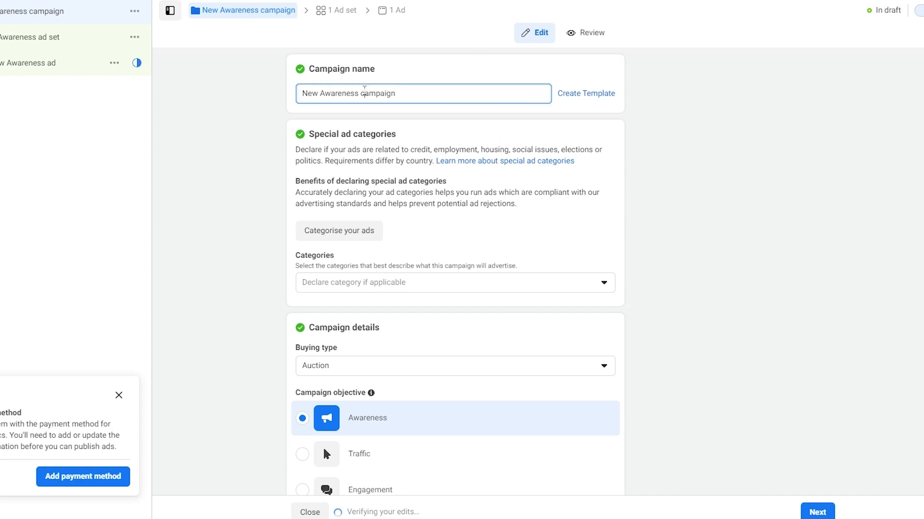
text(Urban Aesthetics)
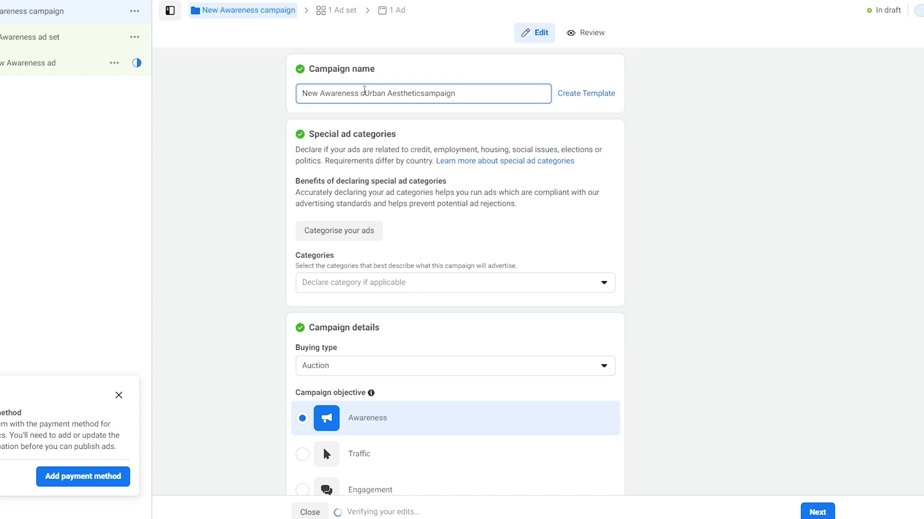
key(ctrl+a)
text(Urban Aesthetics)
text(t)
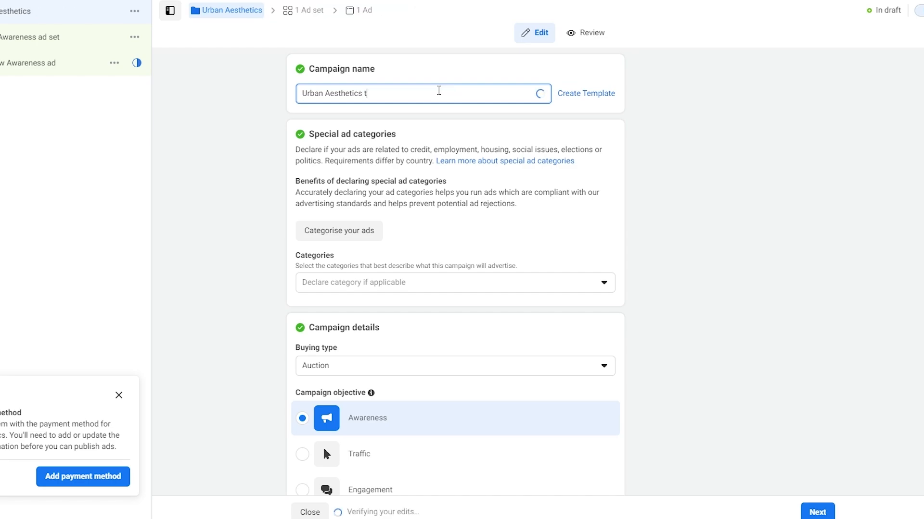
text(est ad)
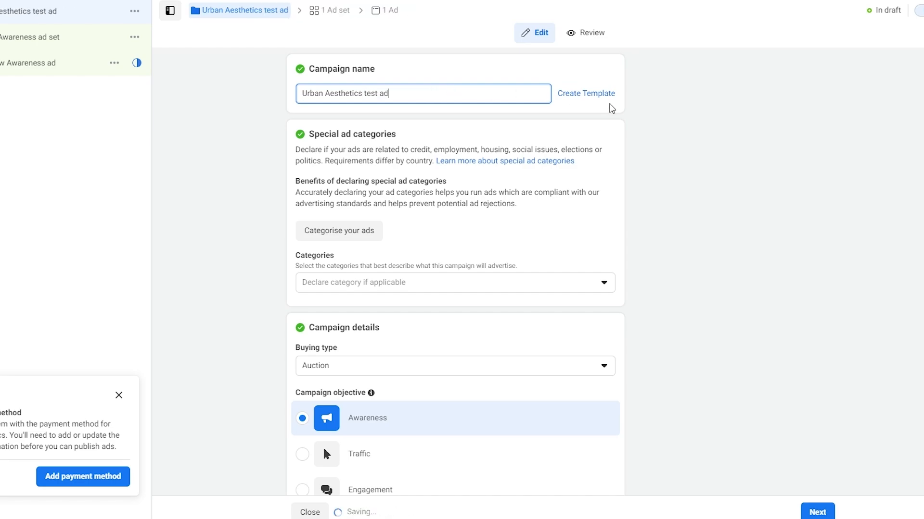
click(250, 154)
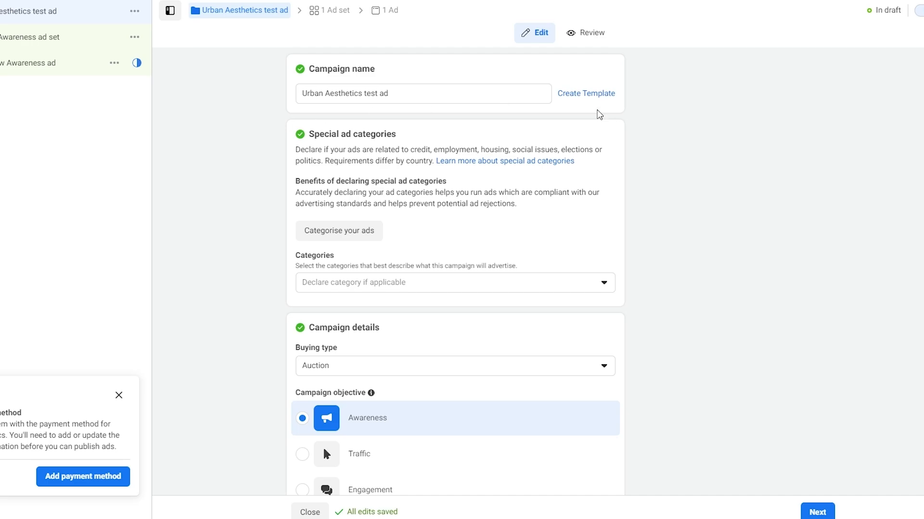
Look over the campaign settings and the special ad categories on offer without declaring any
scroll(423, 313, down, 7)
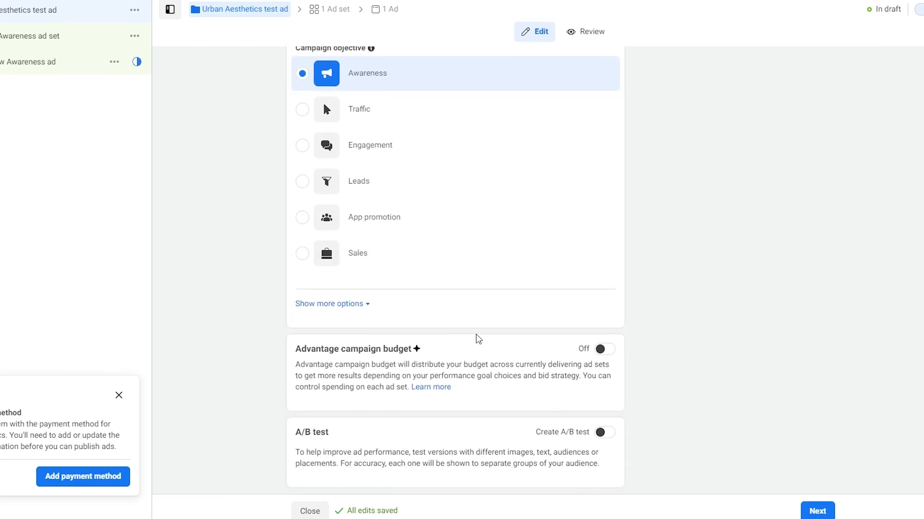
scroll(477, 339, up, 7)
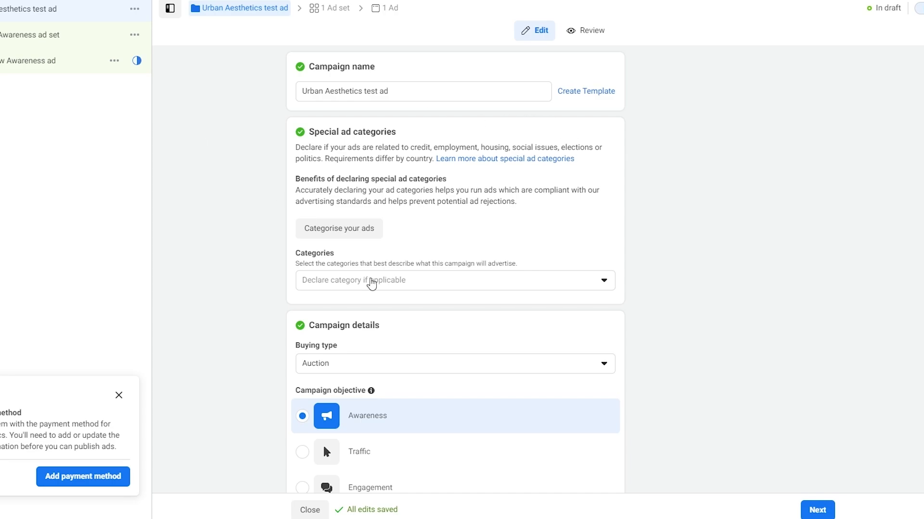
click(371, 283)
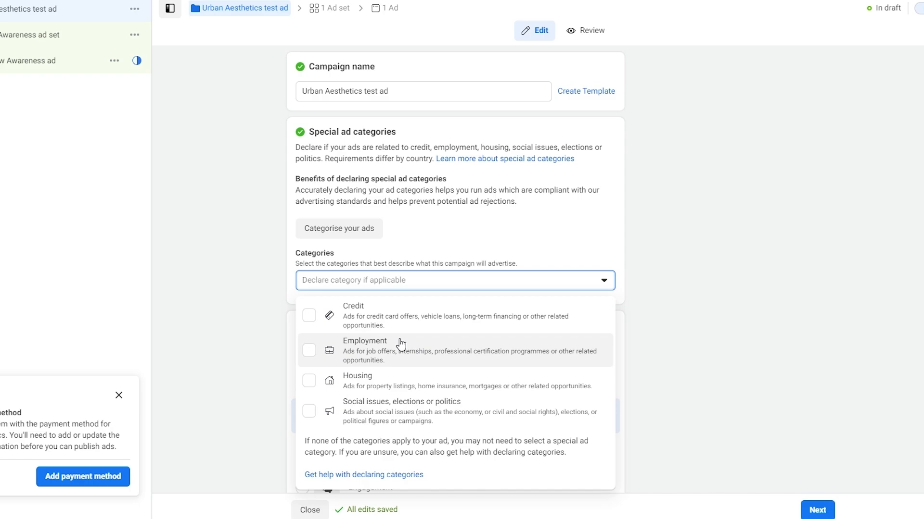
click(267, 294)
scroll(231, 282, down, 4)
scroll(230, 282, up, 3)
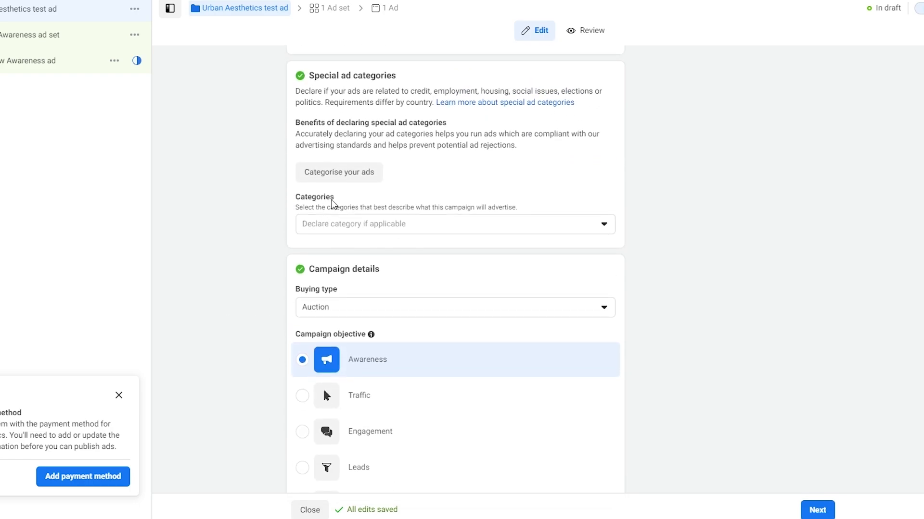
click(343, 222)
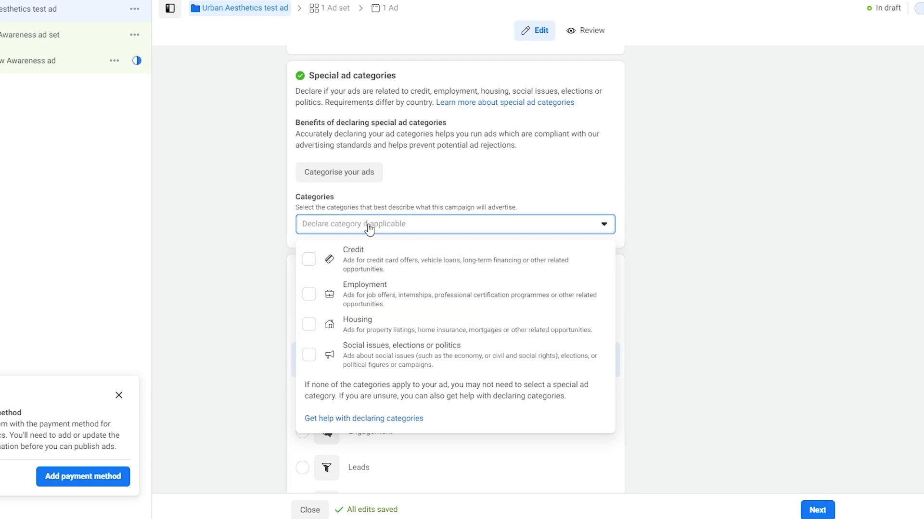
click(369, 229)
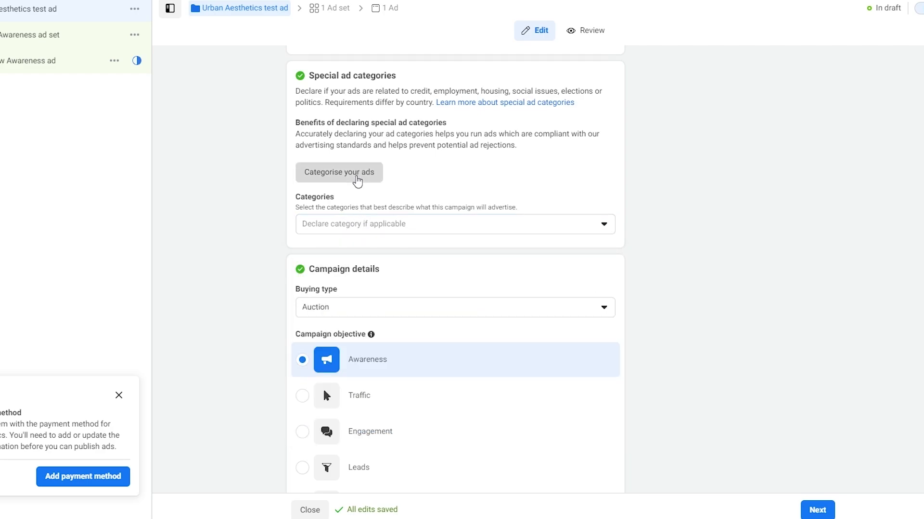
Start the ad categorisation questionnaire, answer No to the credit question, and close it at the employment question
click(357, 181)
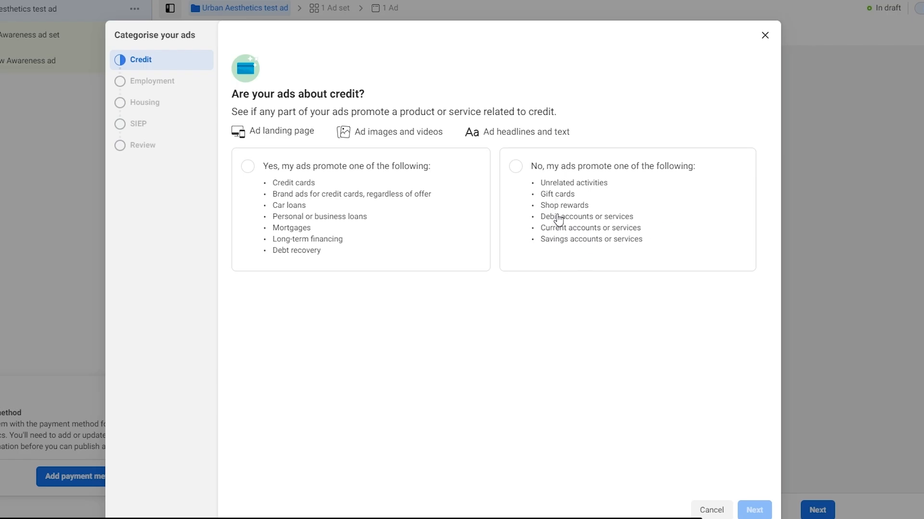
click(515, 166)
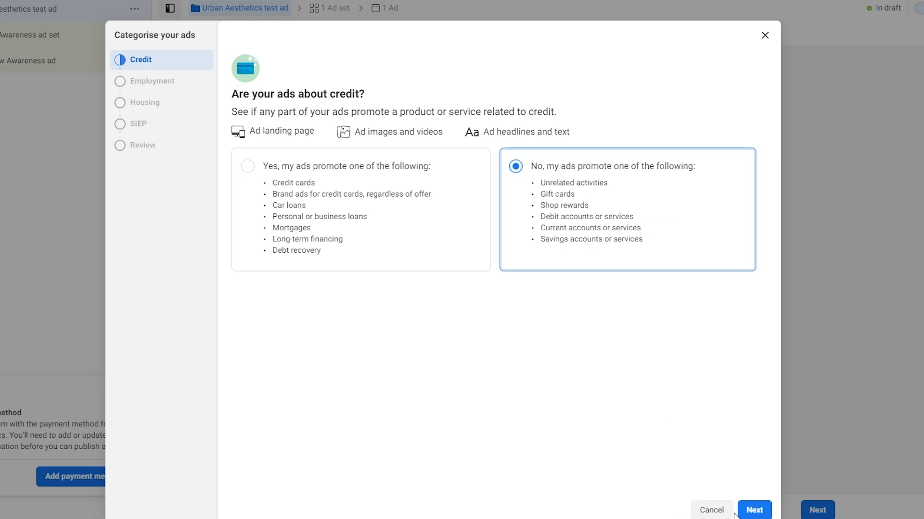
click(753, 510)
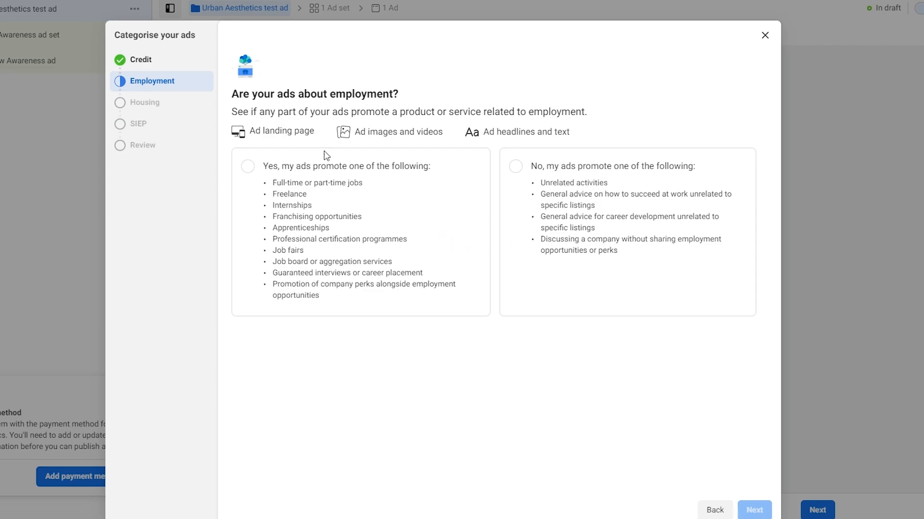
click(765, 35)
Try switching the campaign's buying type to Reservation and cancel the change
scroll(192, 298, down, 3)
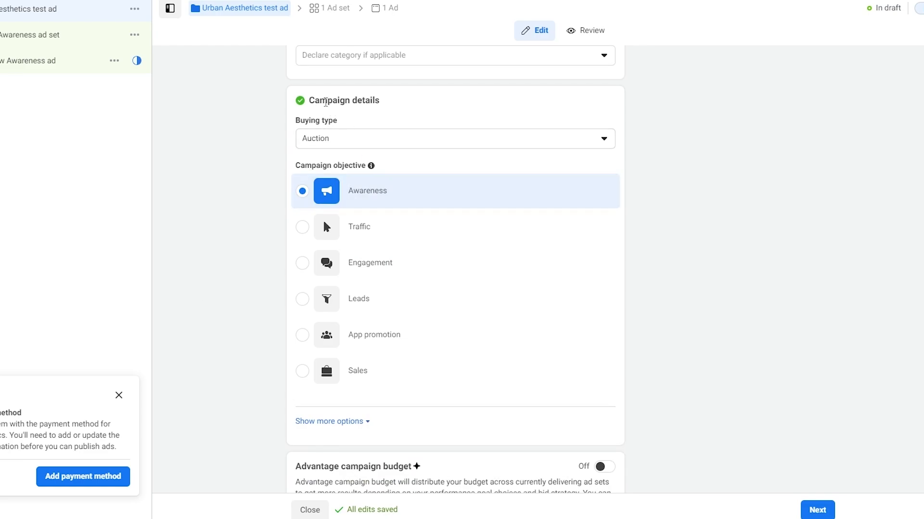
drag(319, 101, 380, 101)
click(380, 103)
click(344, 139)
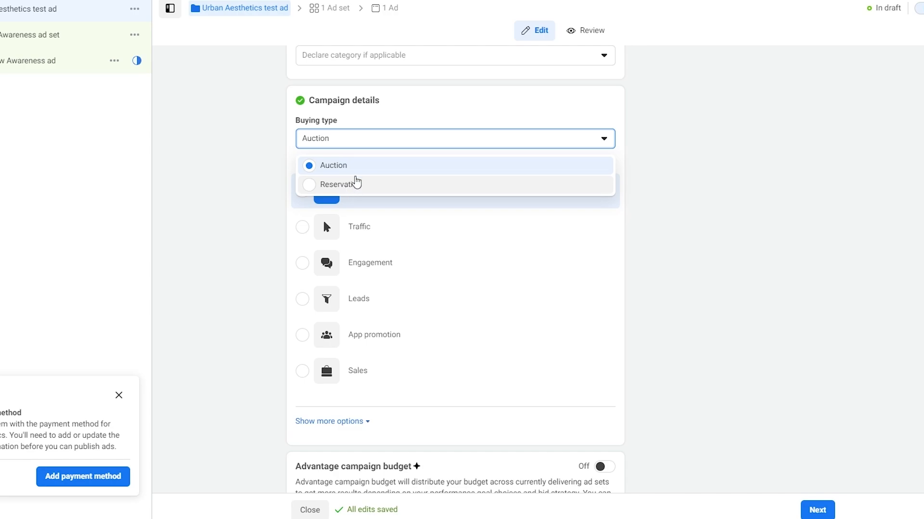
click(202, 220)
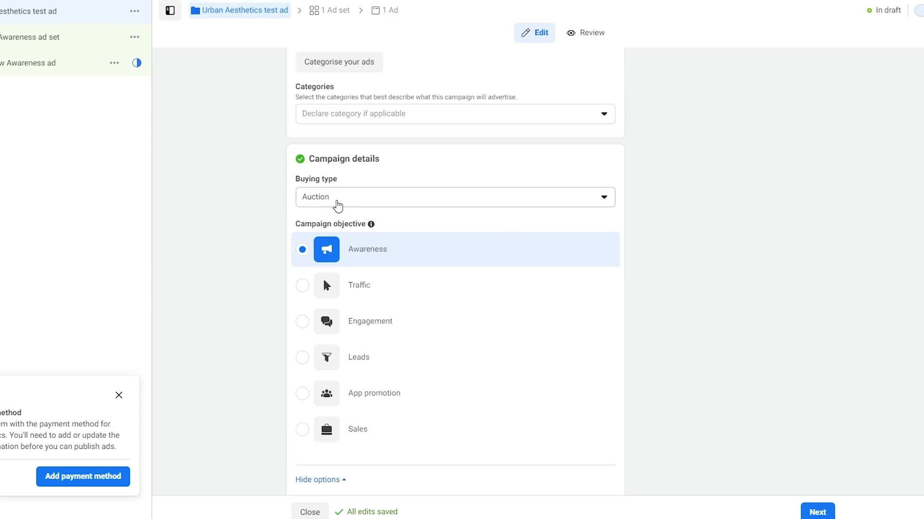
click(337, 198)
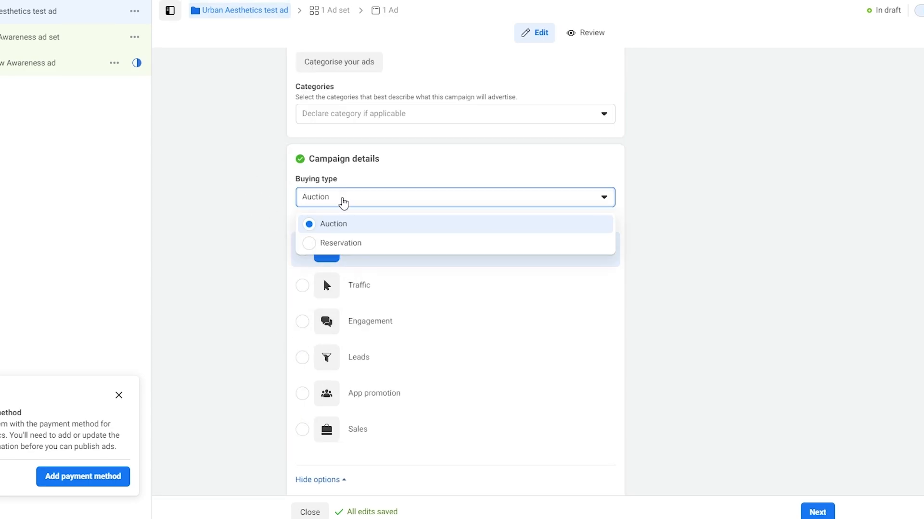
click(344, 242)
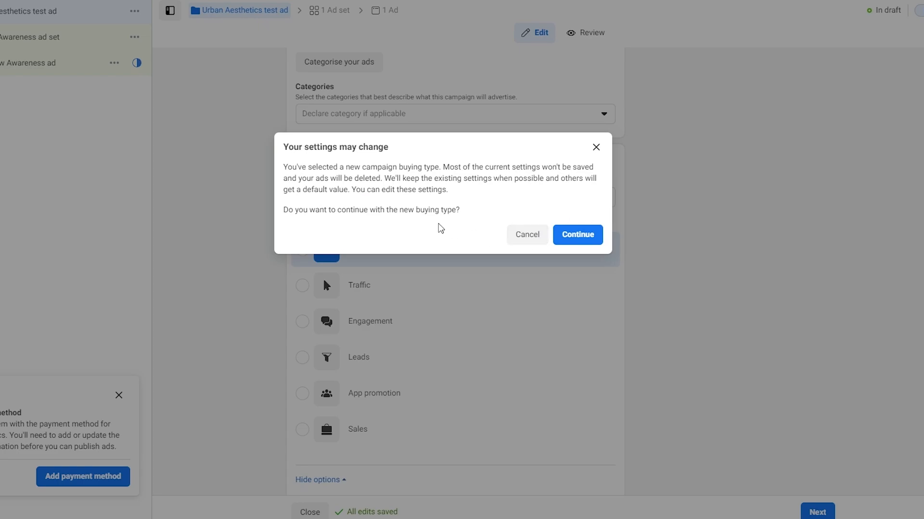
click(517, 235)
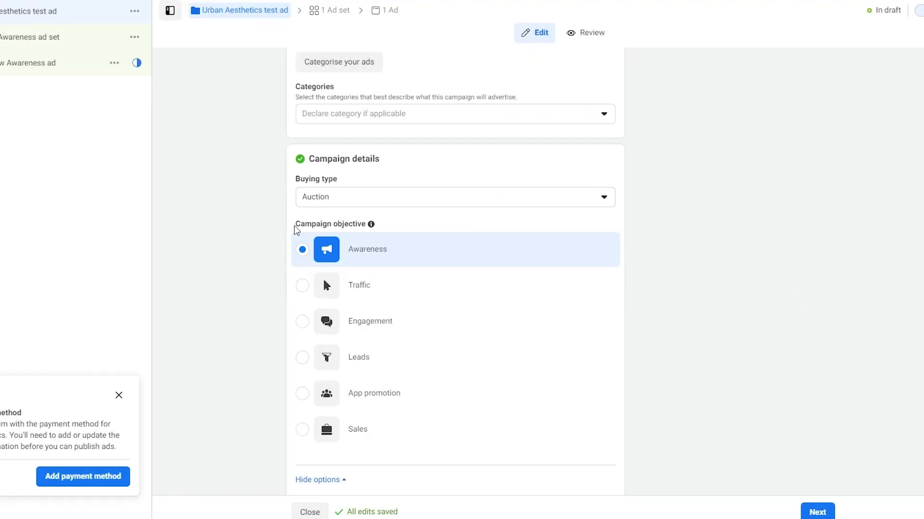
Change the campaign objective to Sales and accept the resulting settings change
drag(295, 225, 357, 224)
click(307, 424)
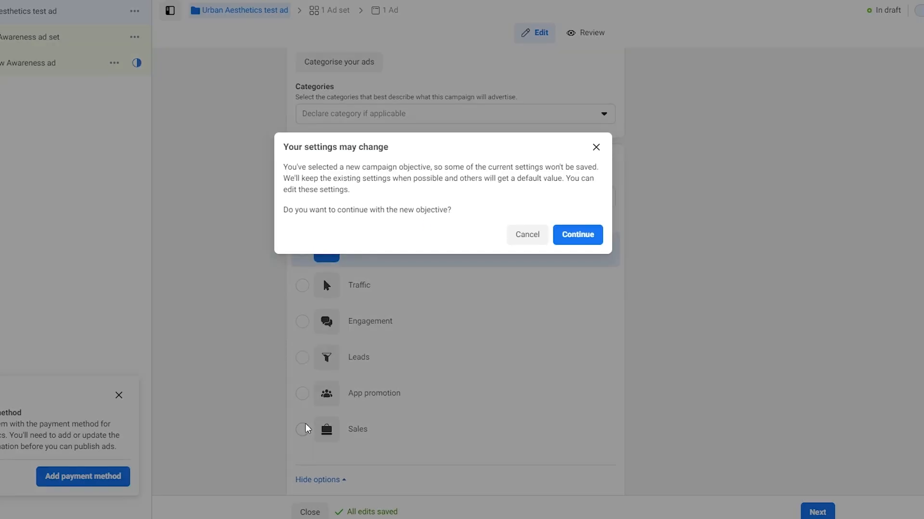
click(570, 236)
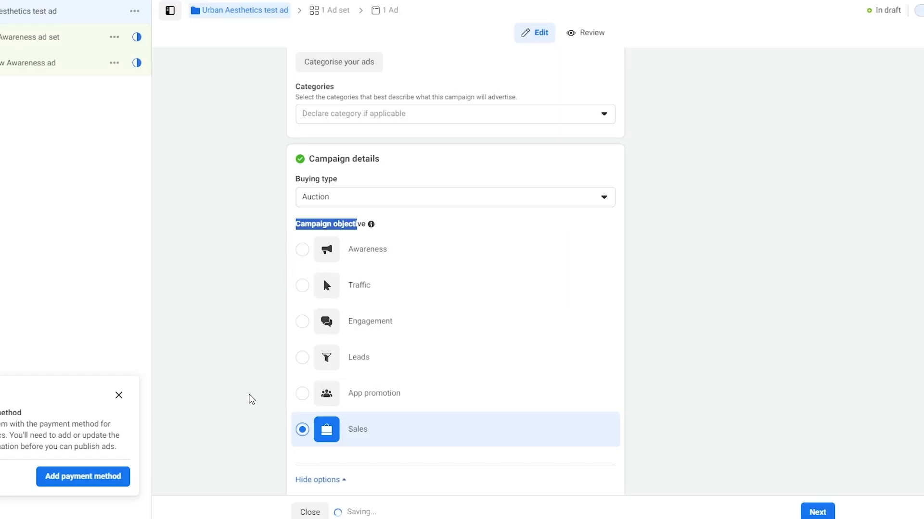
click(249, 398)
Show the additional campaign details options, try enabling a campaign spending limit without an amount, and turn it off
scroll(305, 210, down, 7)
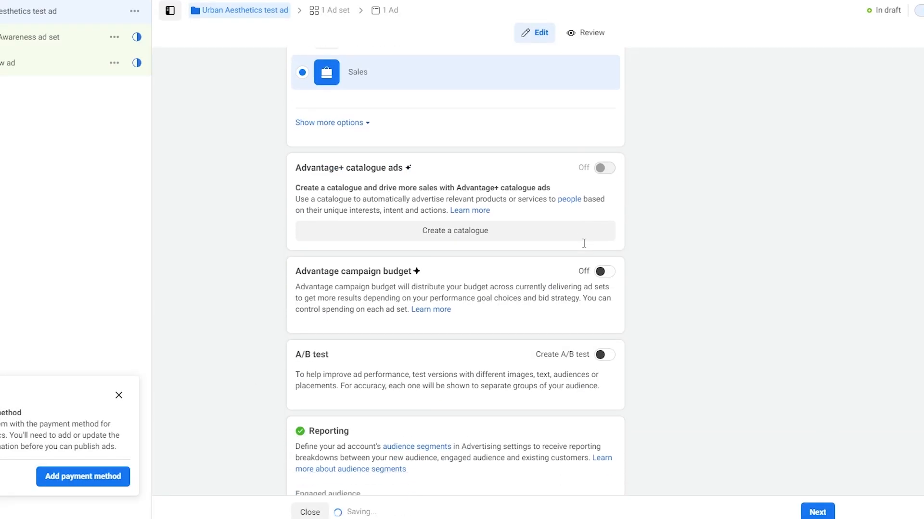
click(333, 123)
scroll(337, 241, up, 4)
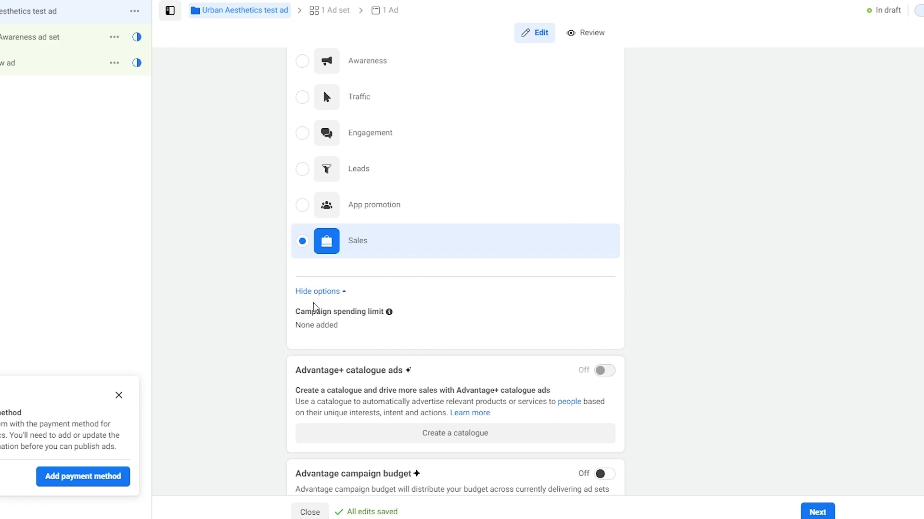
click(319, 291)
click(319, 291)
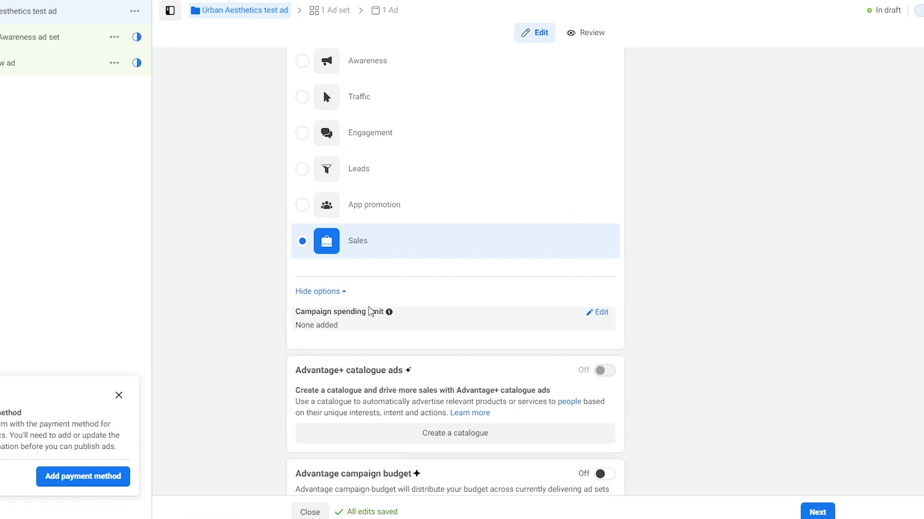
click(596, 313)
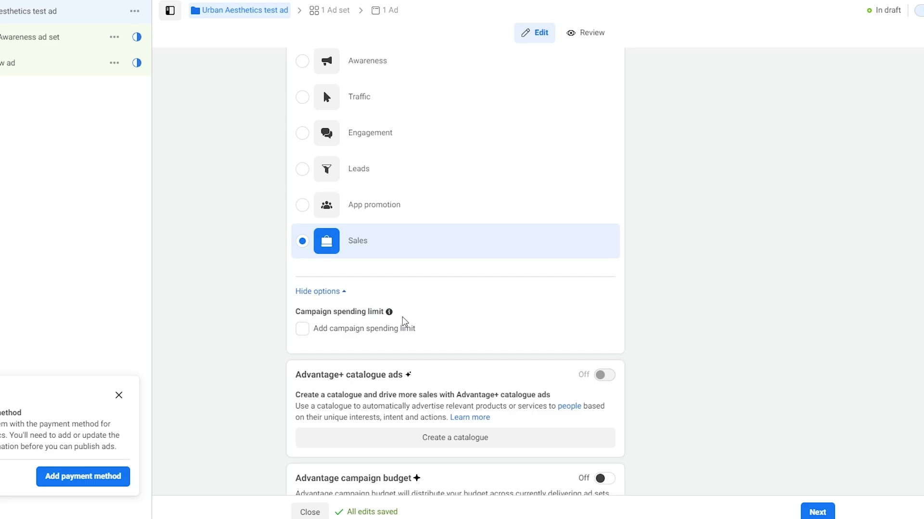
click(365, 328)
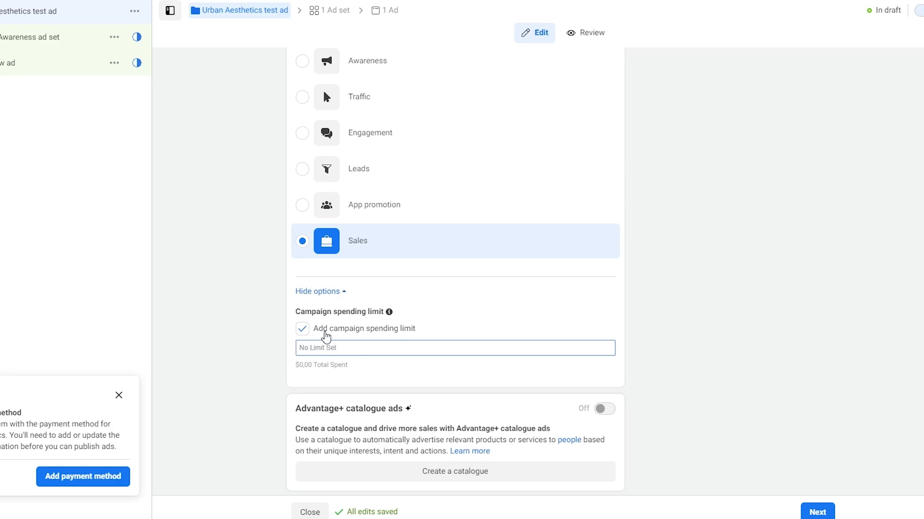
click(298, 331)
click(299, 331)
click(302, 332)
Open catalogue creation for Advantage+ catalogue ads and look at the product category choices
scroll(304, 334, down, 1)
scroll(304, 333, down, 1)
drag(334, 262, 360, 263)
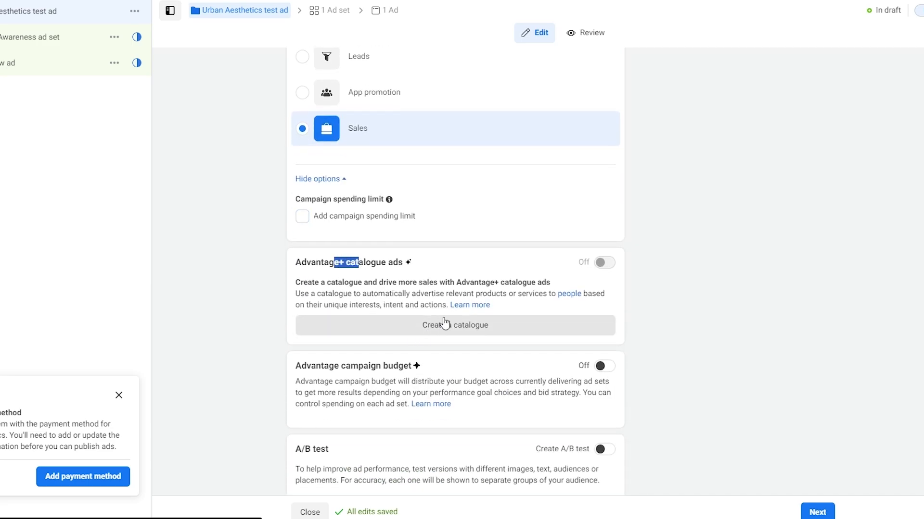
click(681, 304)
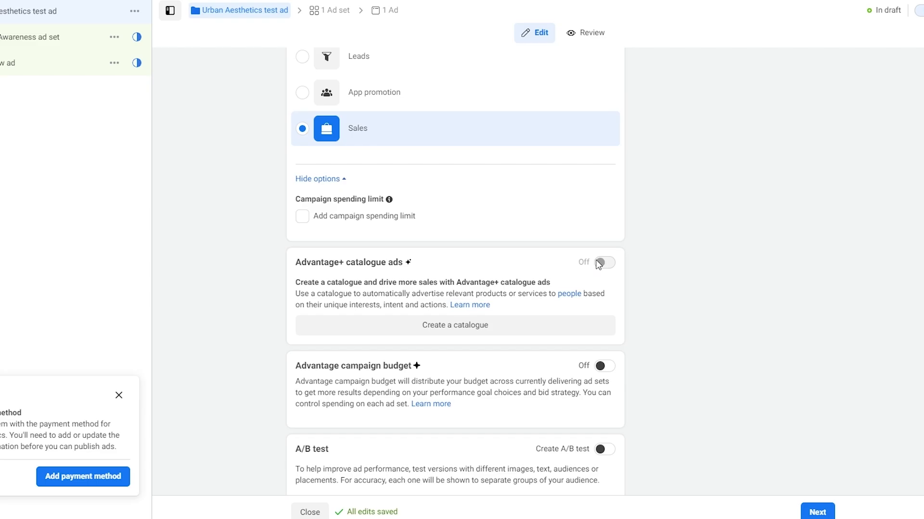
click(495, 324)
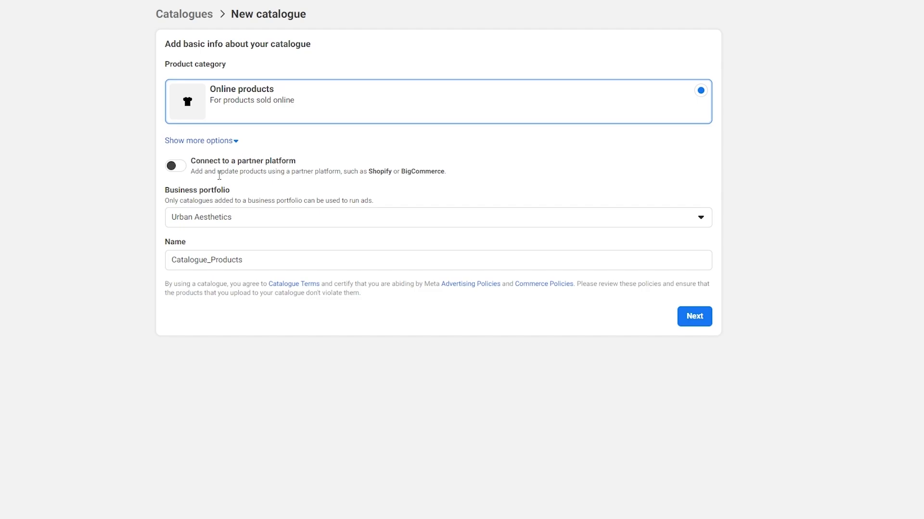
click(353, 94)
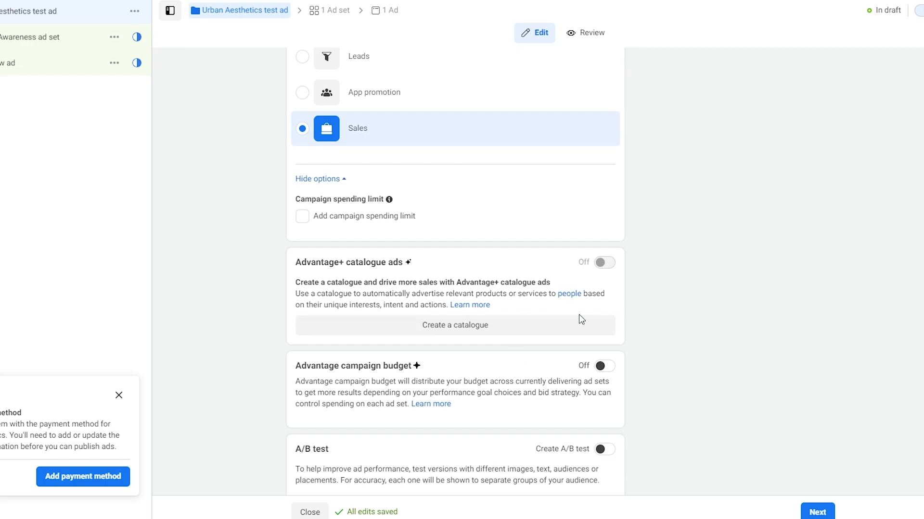
Start a new catalogue from the Advantage+ catalogue ads section, choose Local products or services as the product category, and continue
click(465, 326)
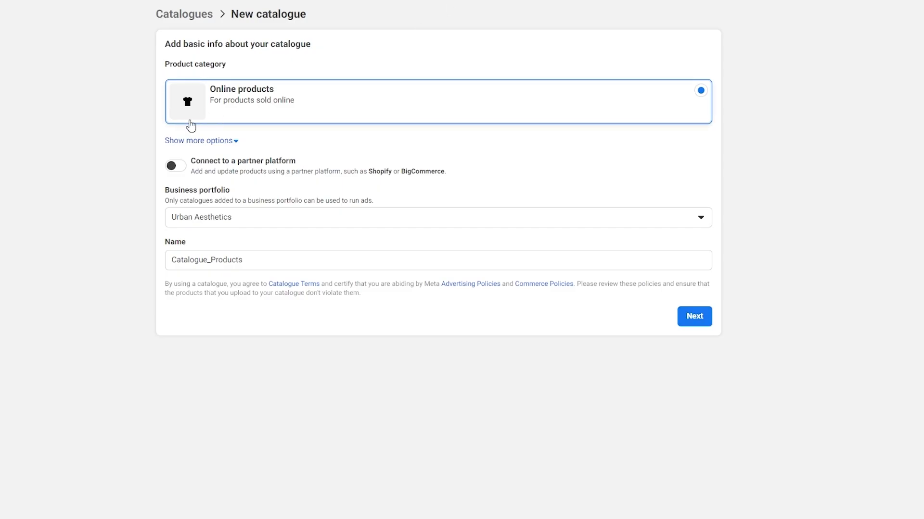
click(220, 103)
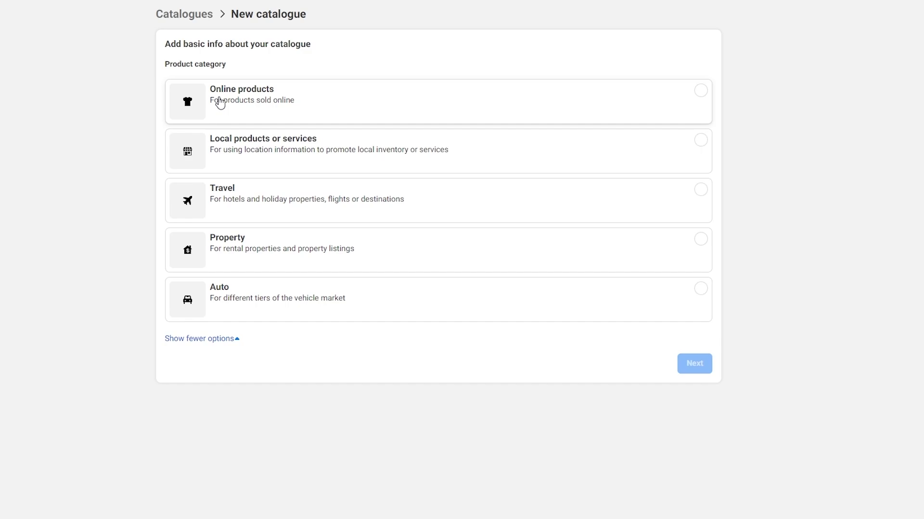
click(220, 103)
click(218, 101)
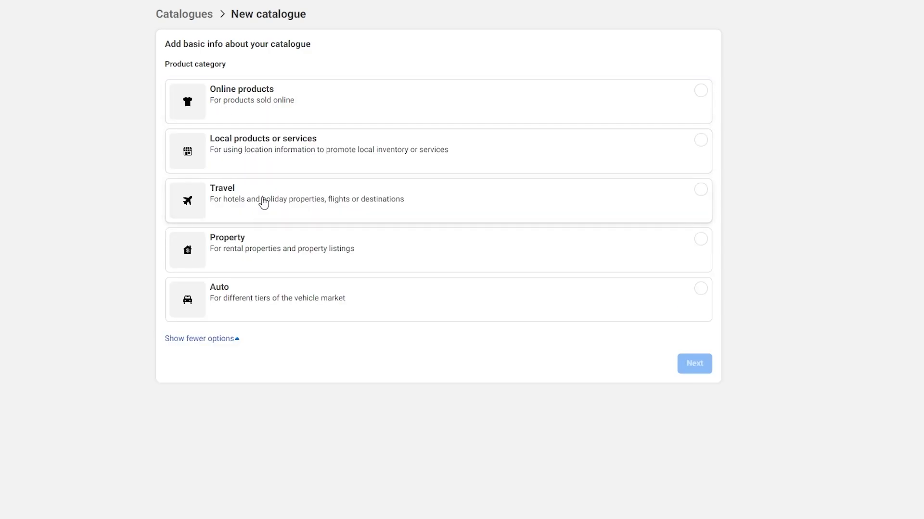
click(279, 161)
click(683, 367)
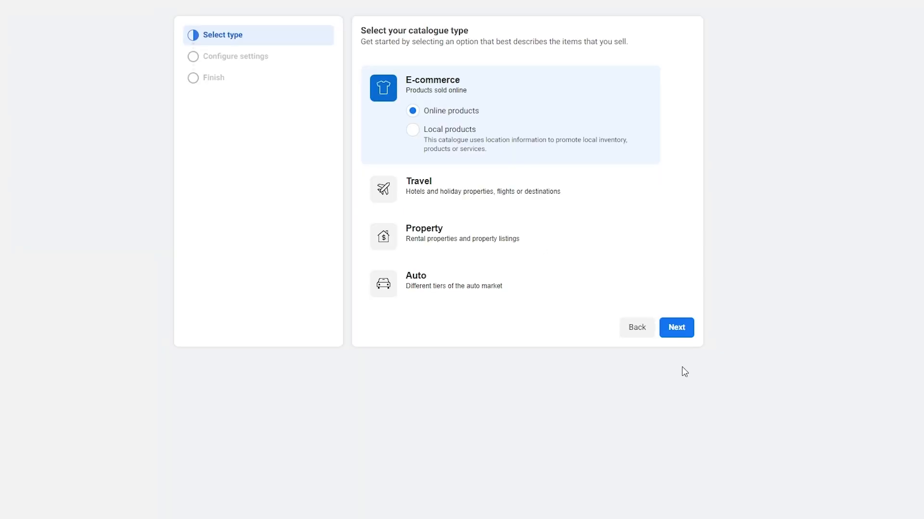
Set the catalogue type to E-commerce with Local products and continue with Item location as the location information
click(413, 130)
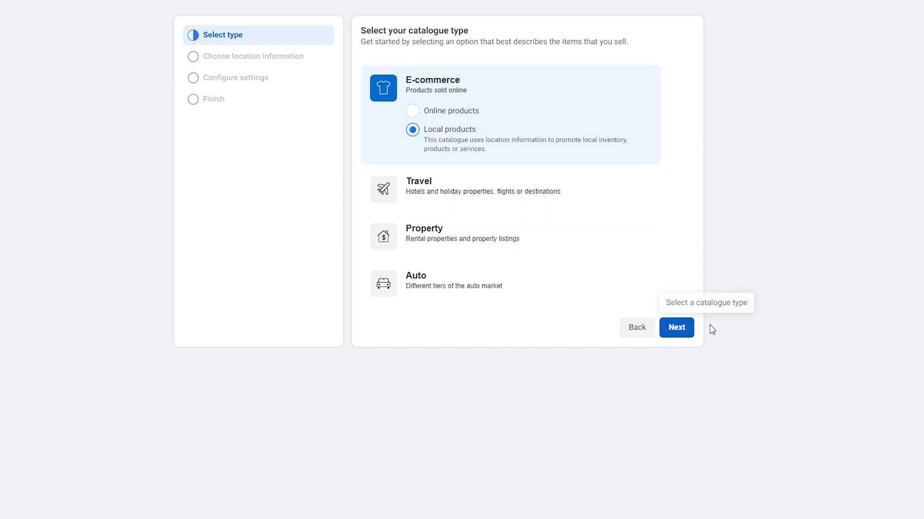
click(683, 330)
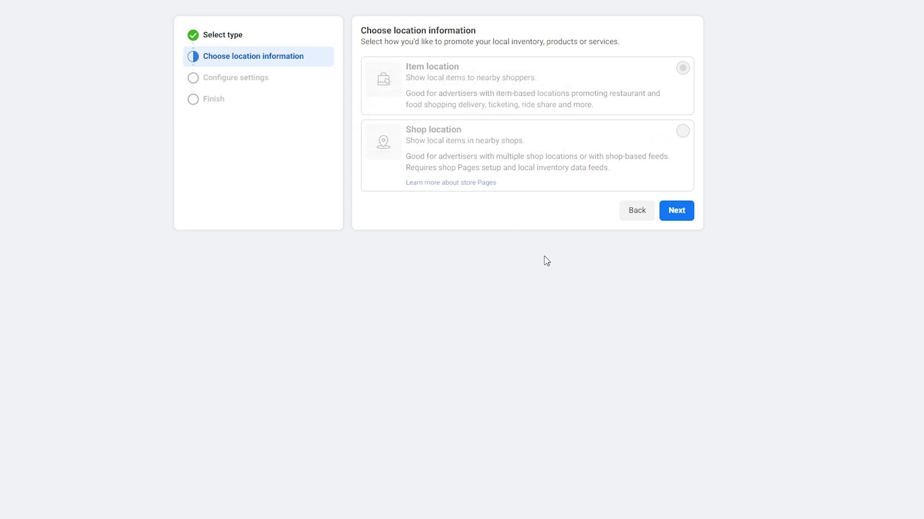
click(685, 216)
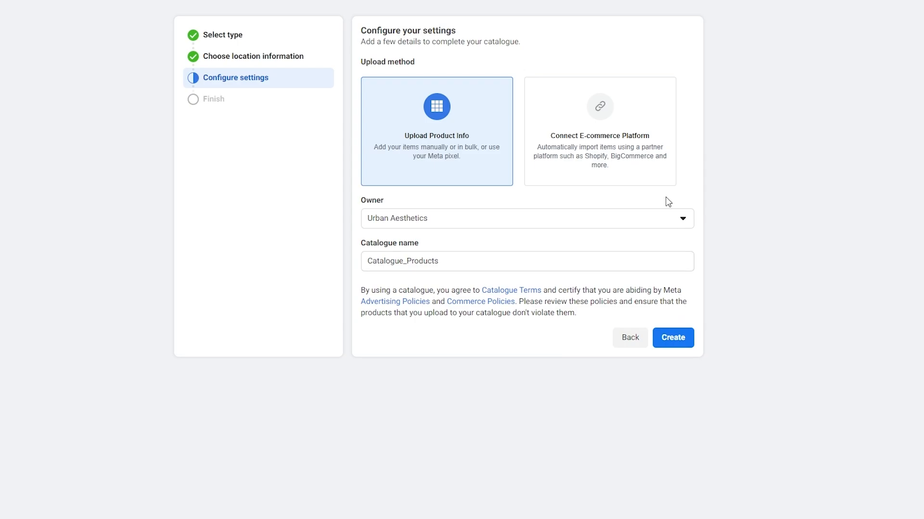
Keep Upload Product Info as the upload method, create the Catalogue_Products catalogue owned by Urban Aesthetics, and open it
click(611, 151)
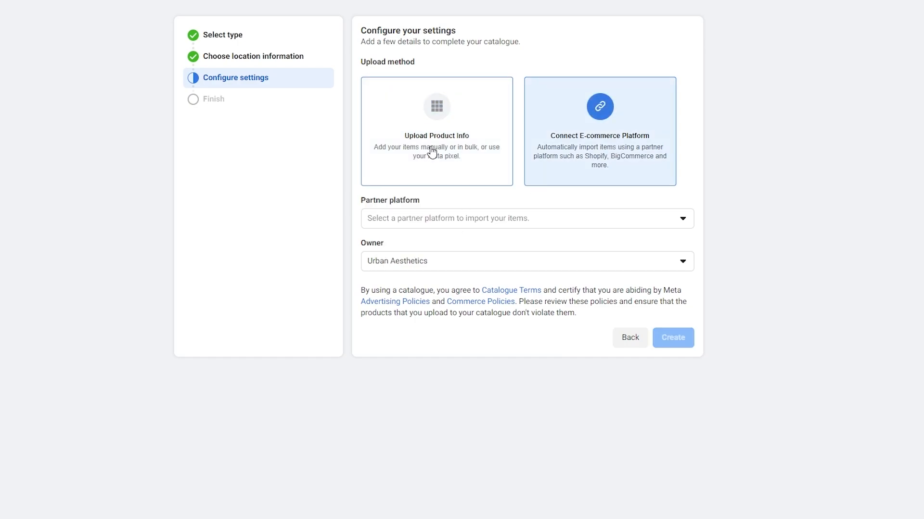
click(432, 152)
click(664, 345)
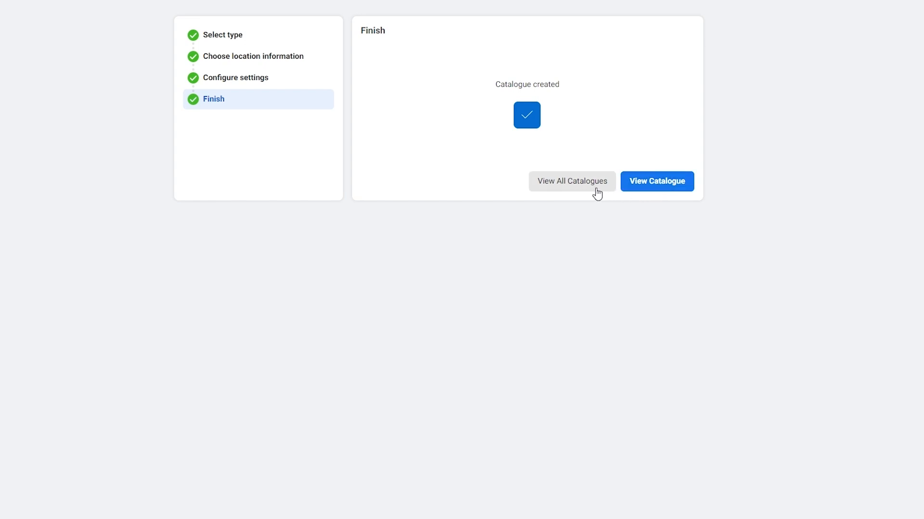
click(687, 189)
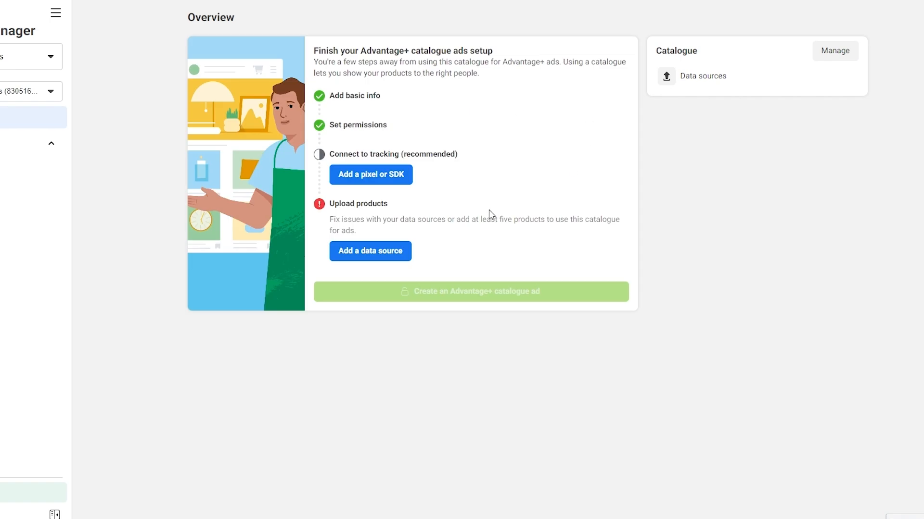
Review the catalogue's remaining setup tasks, look at the pixel or SDK tracking page, and check the catalogue's Items section
drag(394, 154, 508, 161)
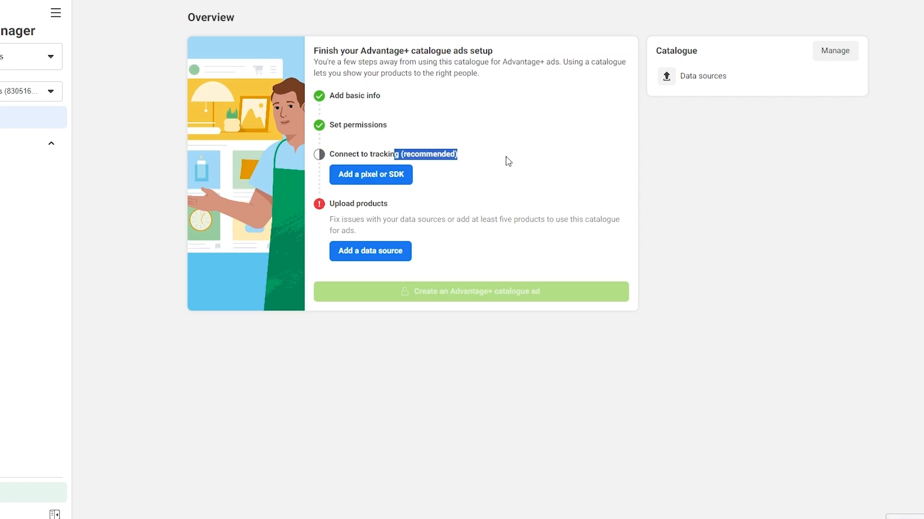
click(385, 141)
drag(371, 155, 484, 166)
click(484, 166)
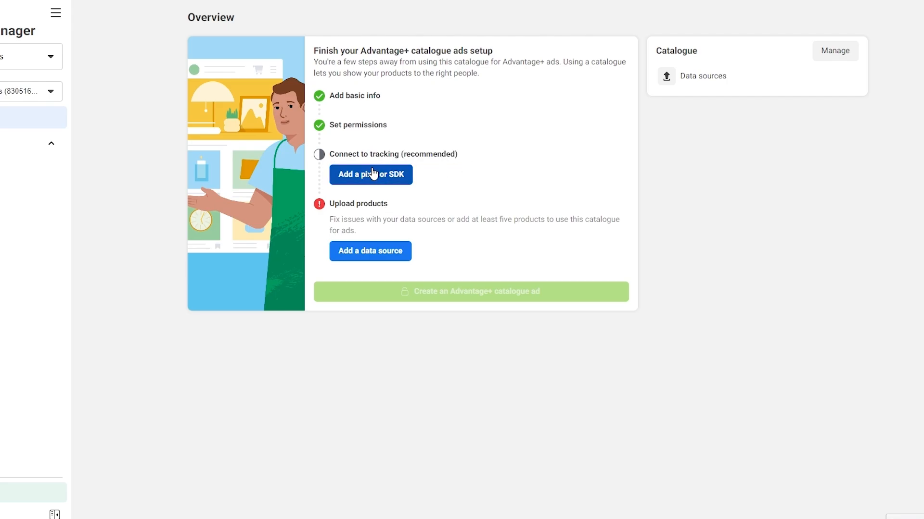
click(374, 174)
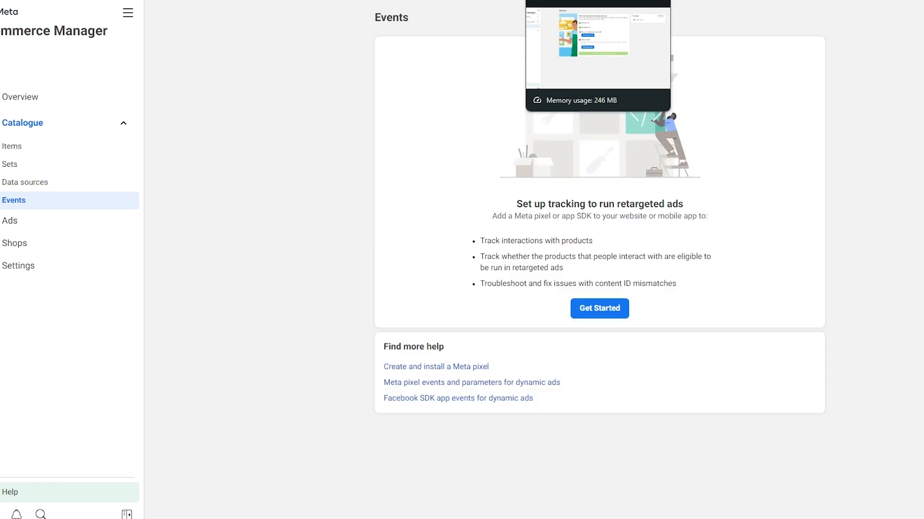
click(553, 0)
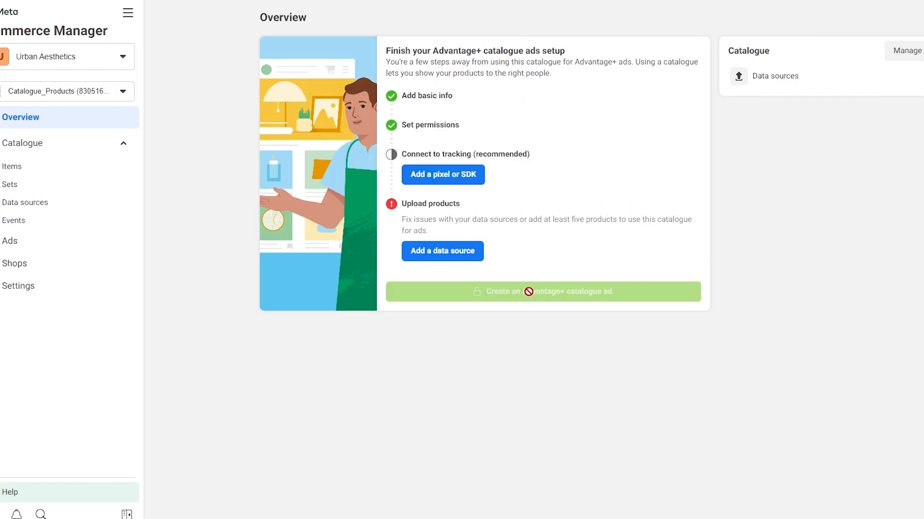
click(35, 153)
click(35, 153)
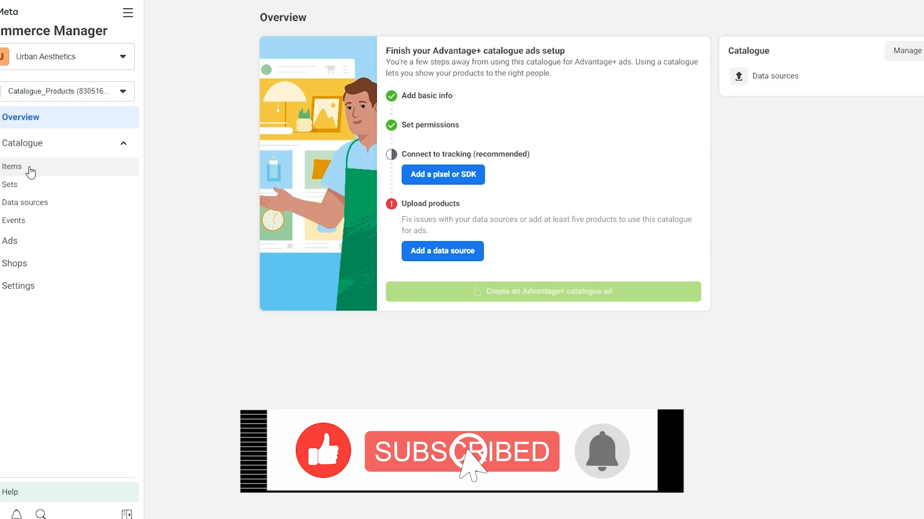
click(46, 166)
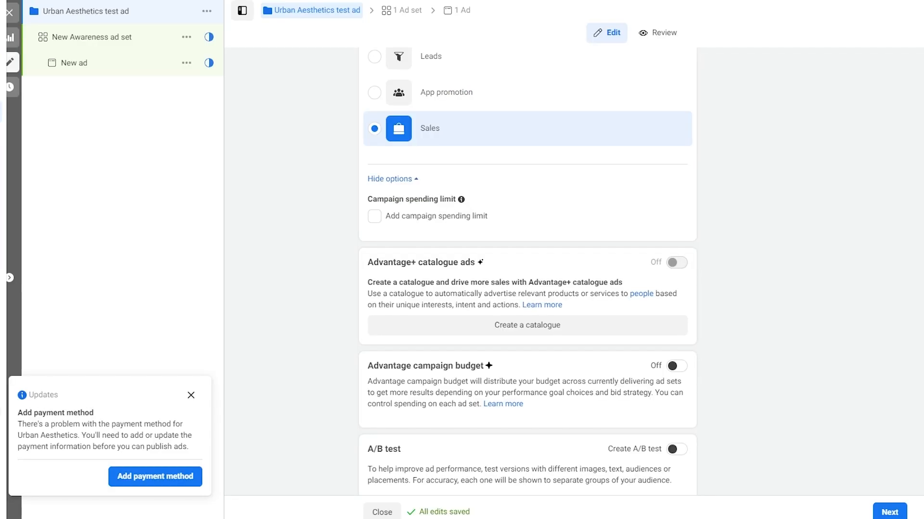
Return to the Urban Aesthetics test ad campaign settings and turn on Advantage campaign budget
scroll(448, 235, up, 3)
scroll(437, 313, down, 5)
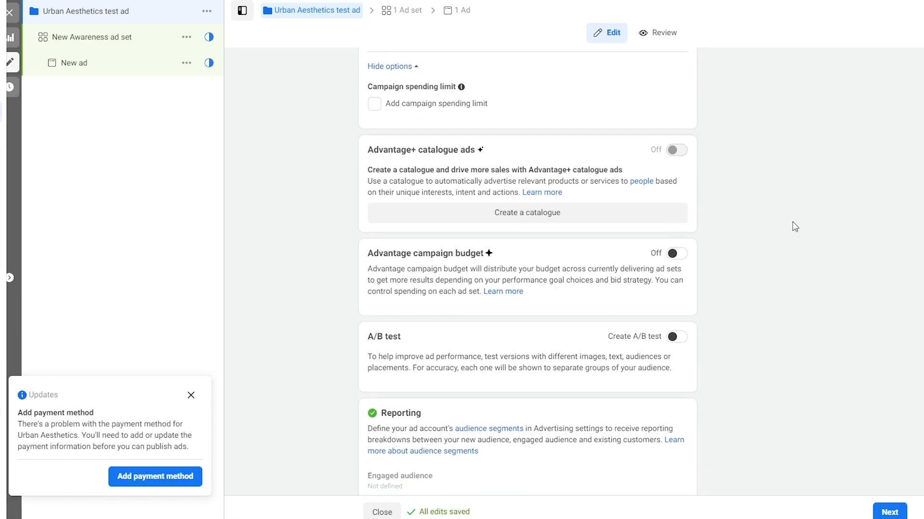
drag(440, 254, 488, 258)
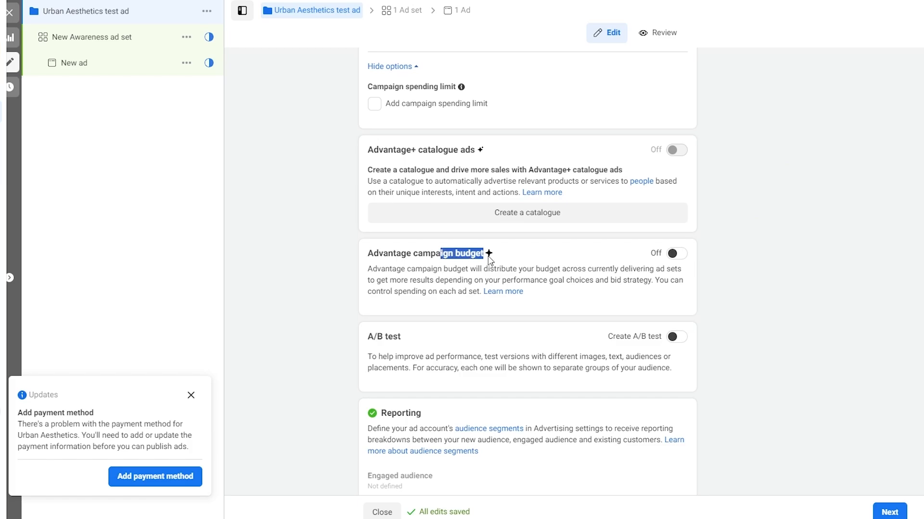
click(498, 259)
click(676, 254)
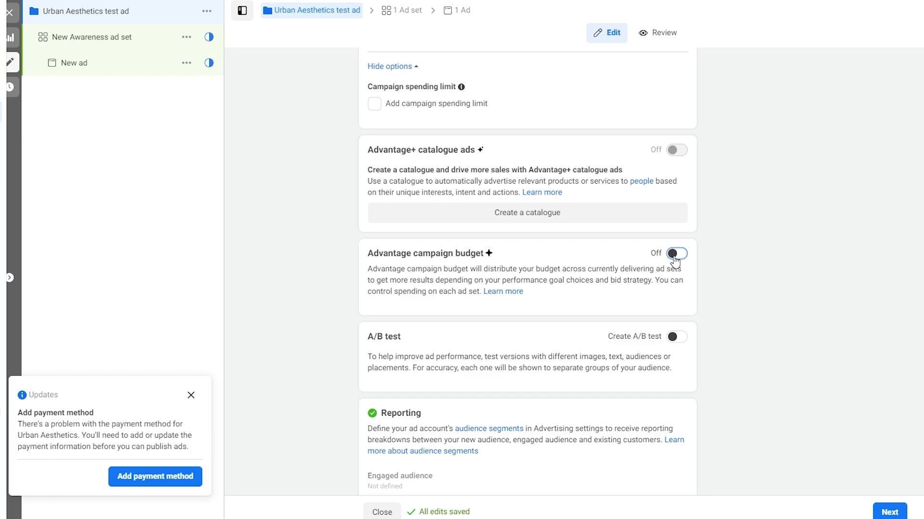
Set the daily campaign budget to $15
scroll(445, 184, down, 3)
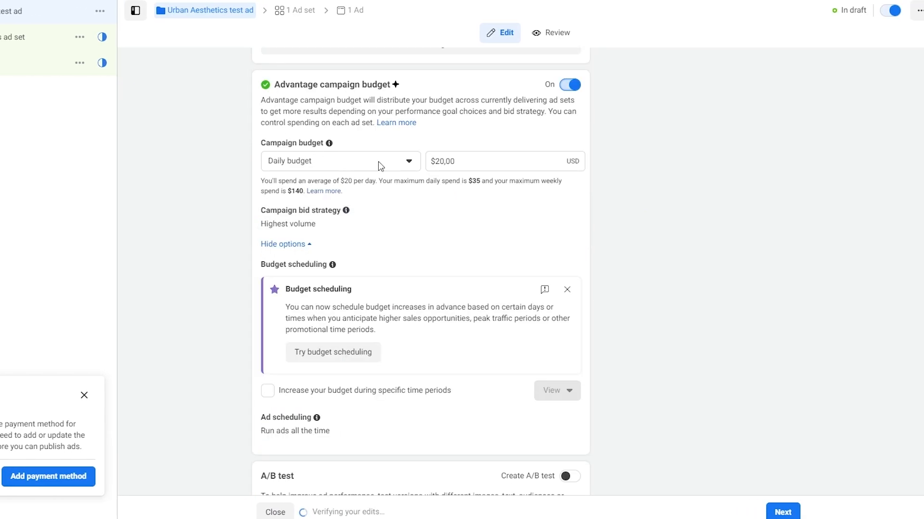
click(448, 163)
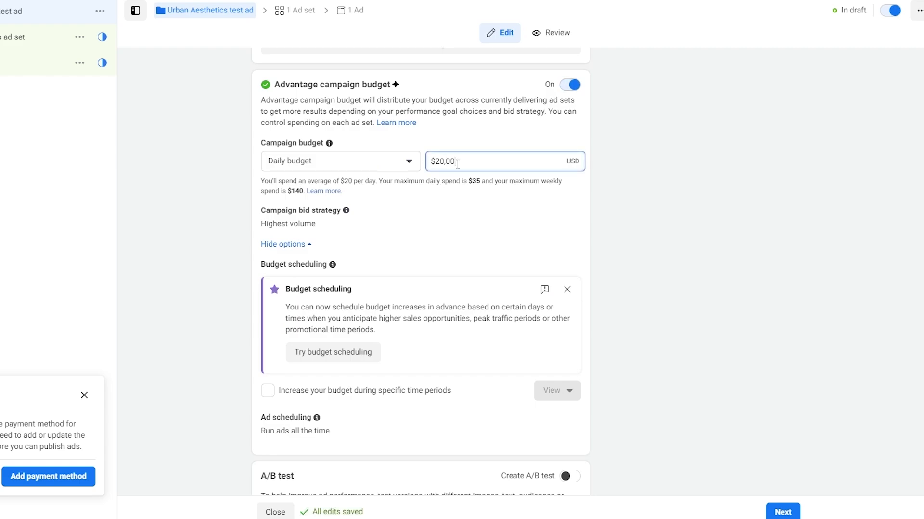
drag(454, 162, 435, 164)
click(462, 164)
key(BackSpace)
key(BackSpace)
key(BackSpace)
key(BackSpace)
key(BackSpace)
key(BackSpace)
text(15)
click(452, 208)
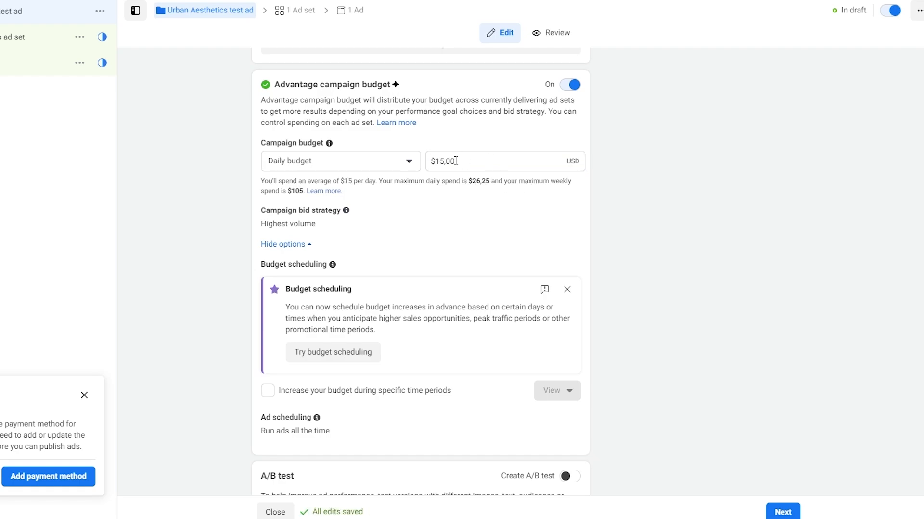
Check the spending estimate and the remaining campaign settings, and continue to the ad set settings
drag(342, 179, 484, 183)
click(488, 184)
scroll(310, 372, down, 4)
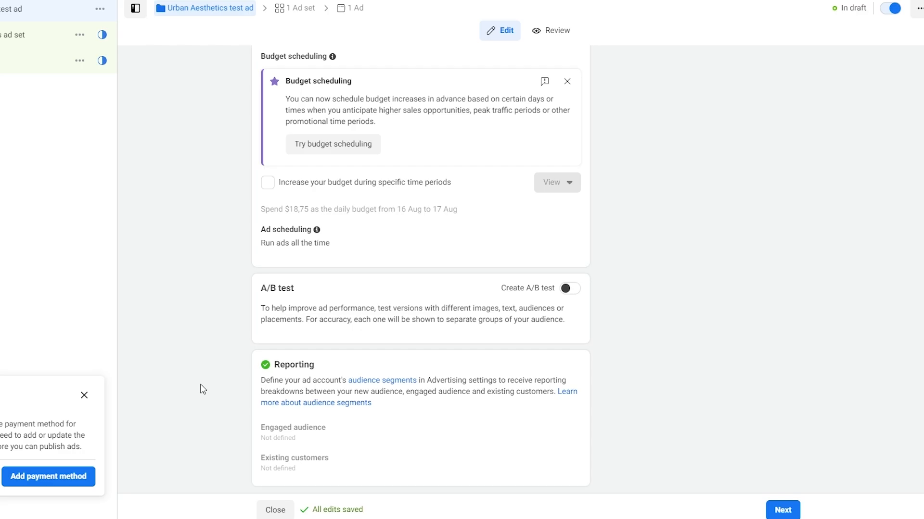
click(783, 510)
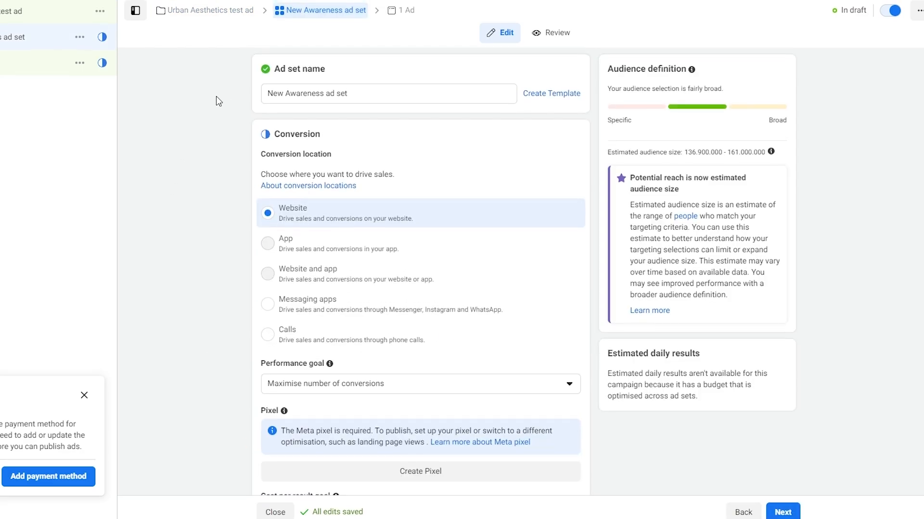
Set the ad set's conversion location to Calls
drag(276, 68, 335, 70)
click(335, 71)
drag(295, 135, 319, 138)
scroll(299, 192, down, 1)
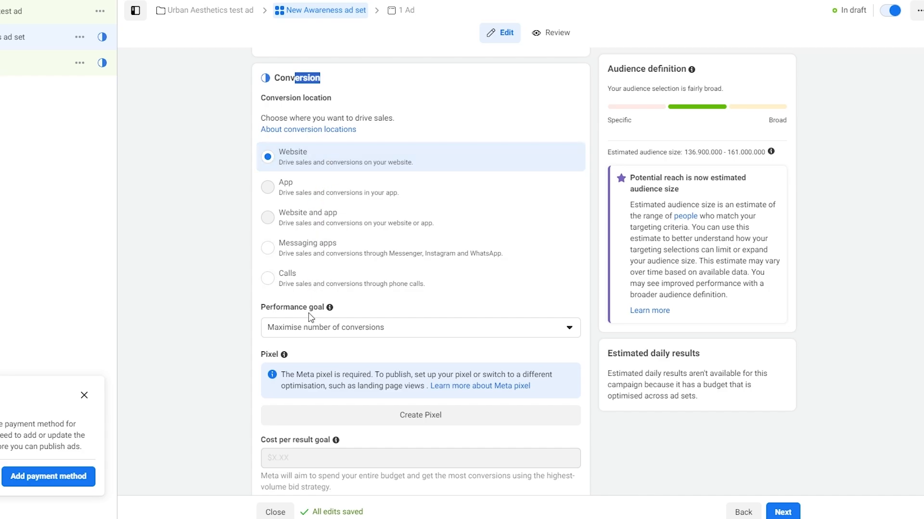
click(305, 287)
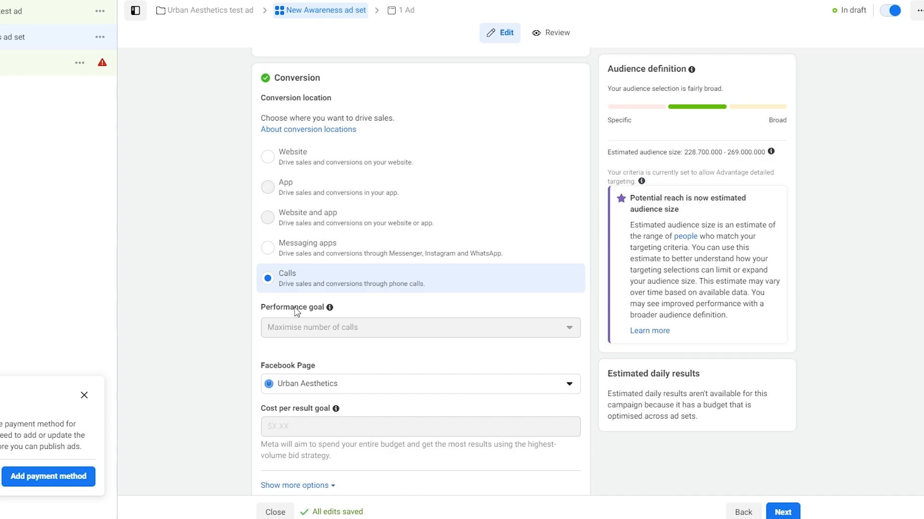
Review the ad set's performance goal, Facebook Page, and budget and schedule settings, including the additional options
scroll(322, 140, up, 1)
scroll(324, 143, down, 4)
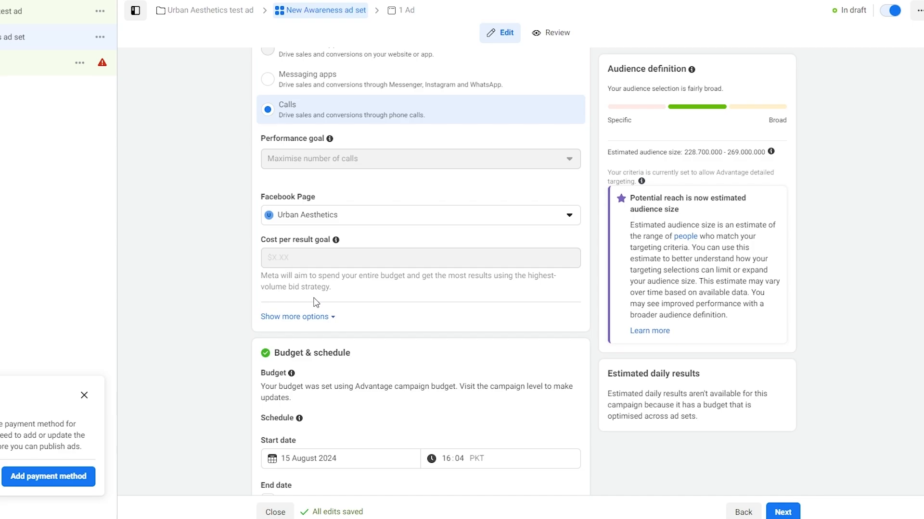
scroll(315, 302, down, 3)
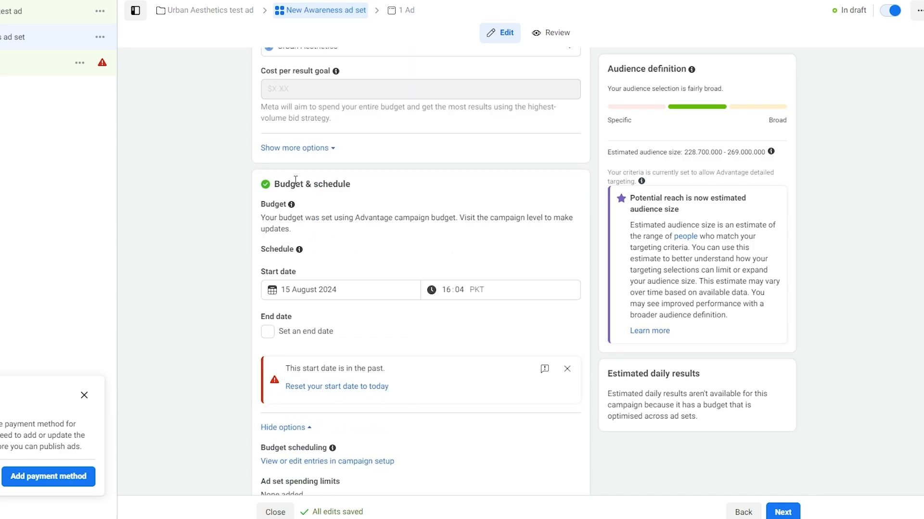
drag(274, 184, 354, 187)
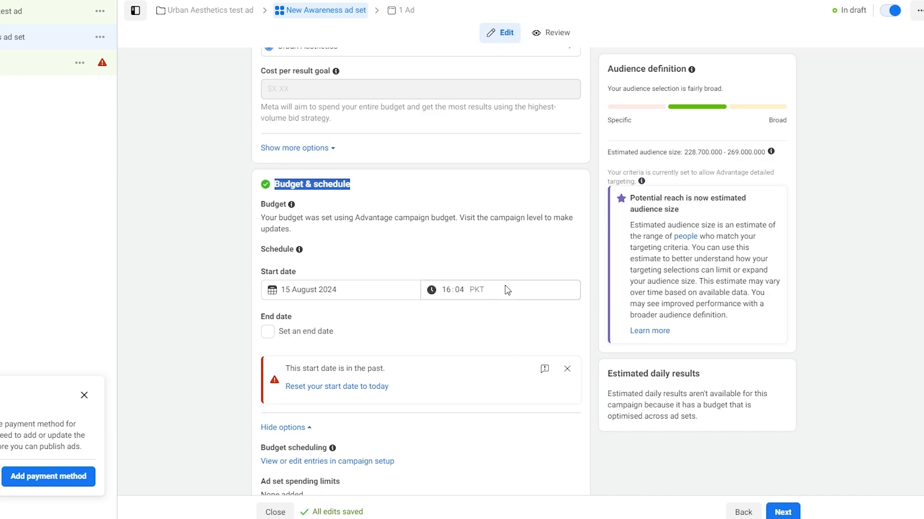
scroll(491, 373, down, 2)
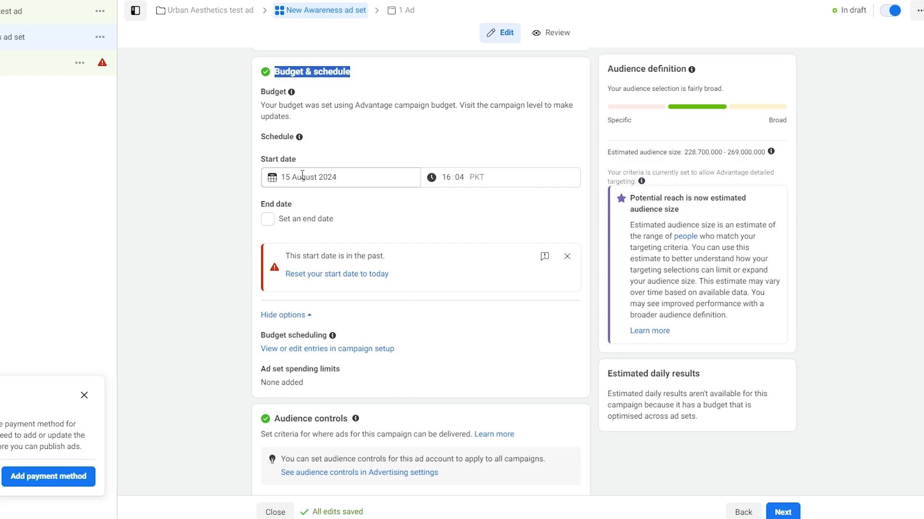
scroll(409, 248, up, 2)
click(405, 322)
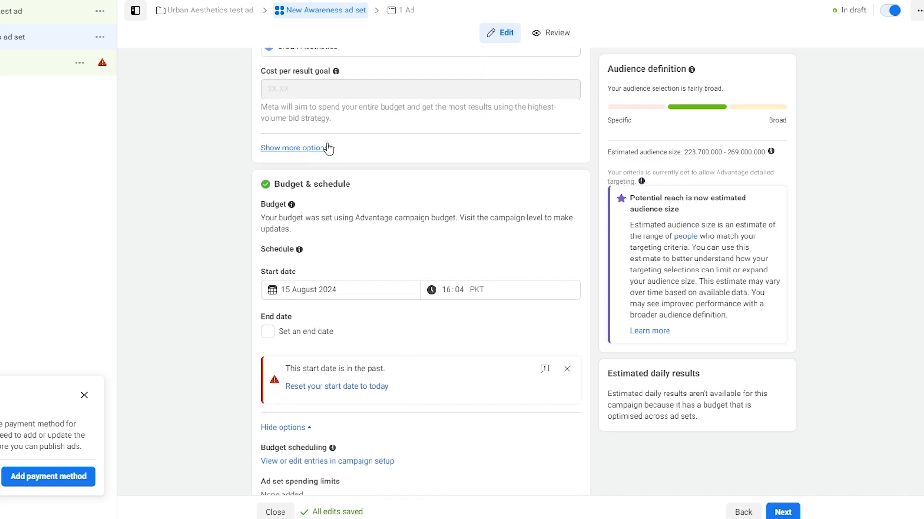
click(329, 148)
scroll(312, 241, down, 5)
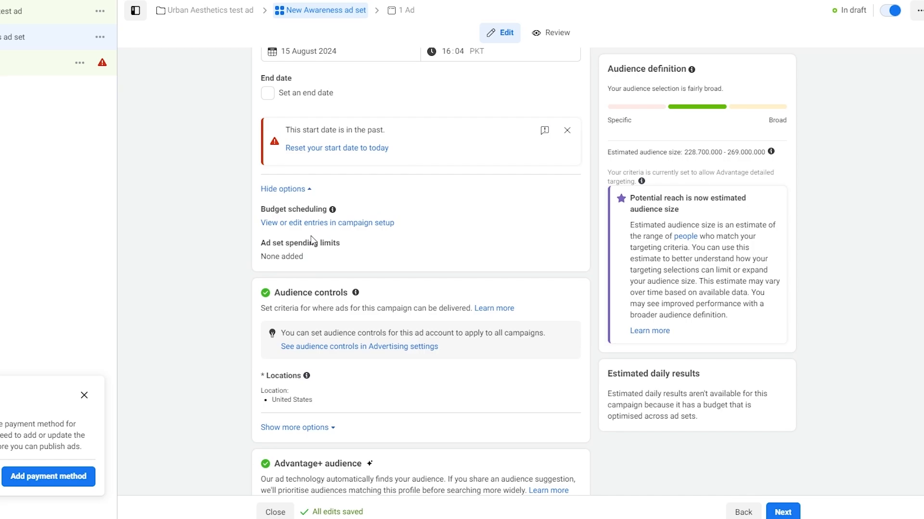
Set the ad set's audience location to Denver Broncos in the United States
drag(277, 295, 334, 296)
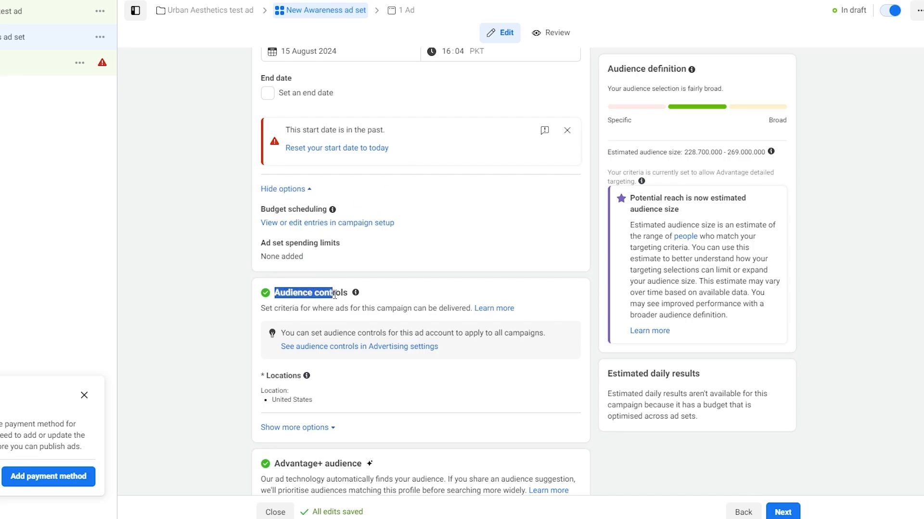
scroll(338, 326, down, 1)
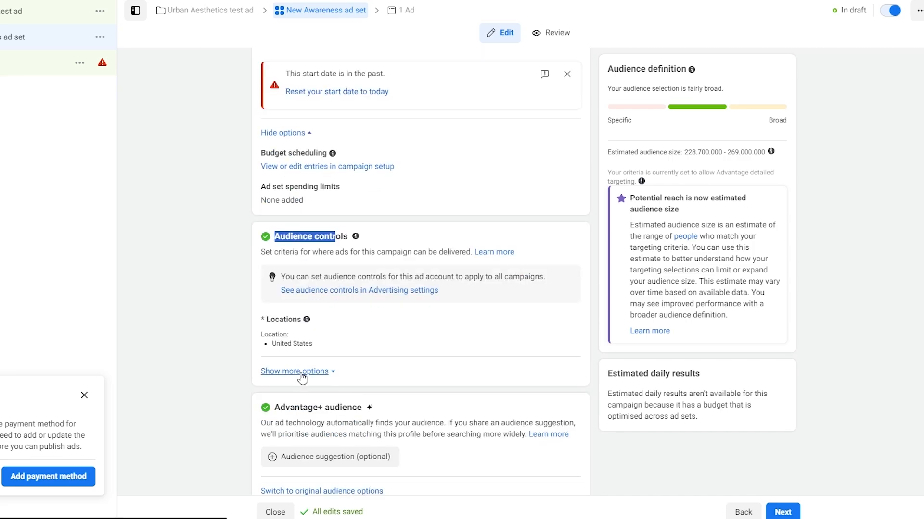
click(300, 342)
click(567, 324)
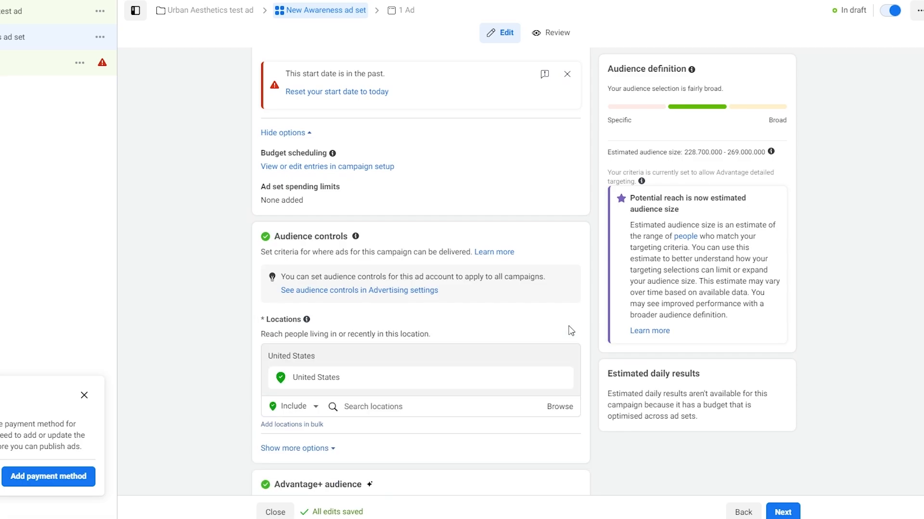
scroll(325, 229, down, 3)
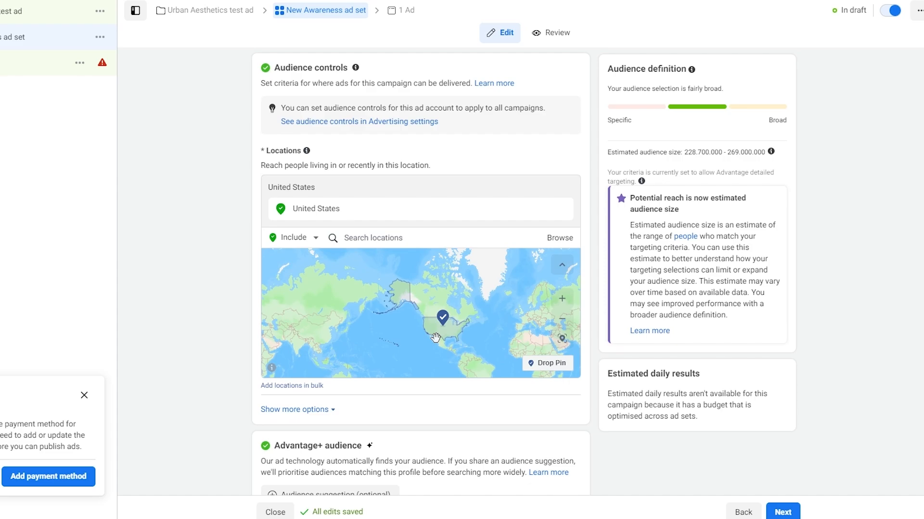
scroll(435, 338, up, 2)
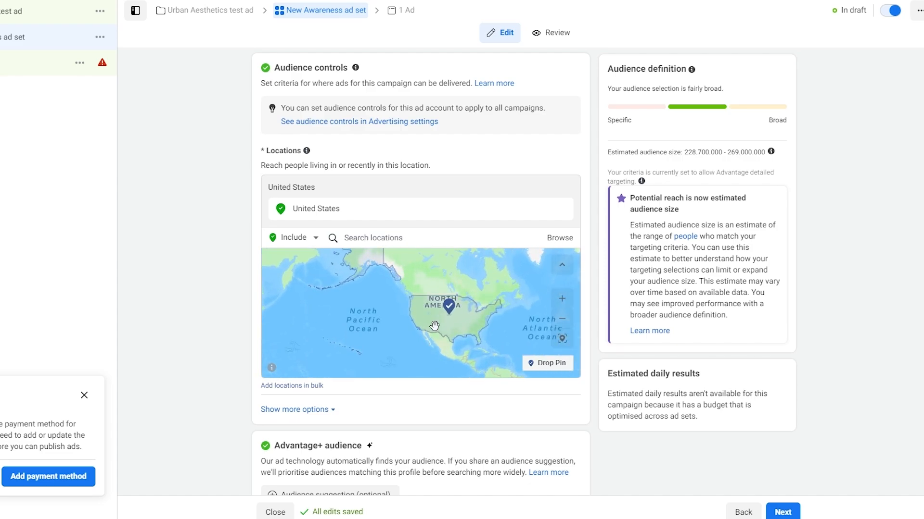
scroll(434, 326, up, 5)
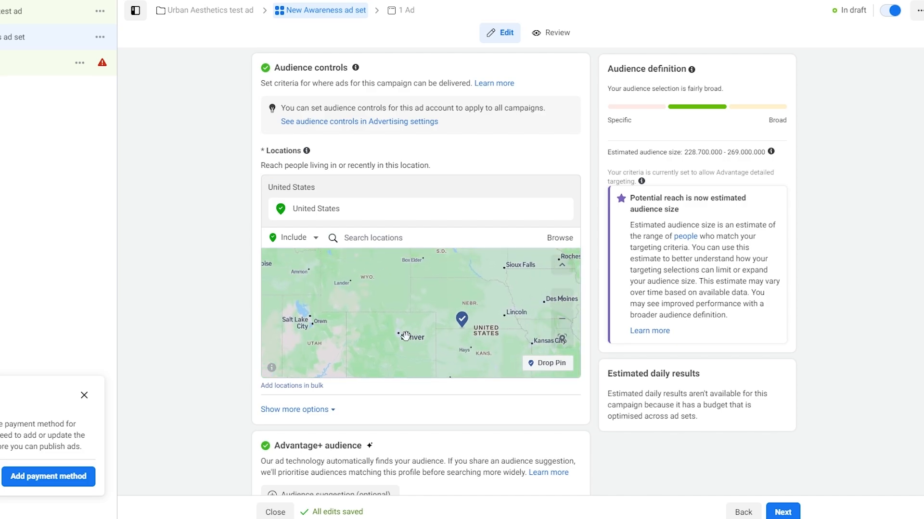
drag(397, 327, 402, 318)
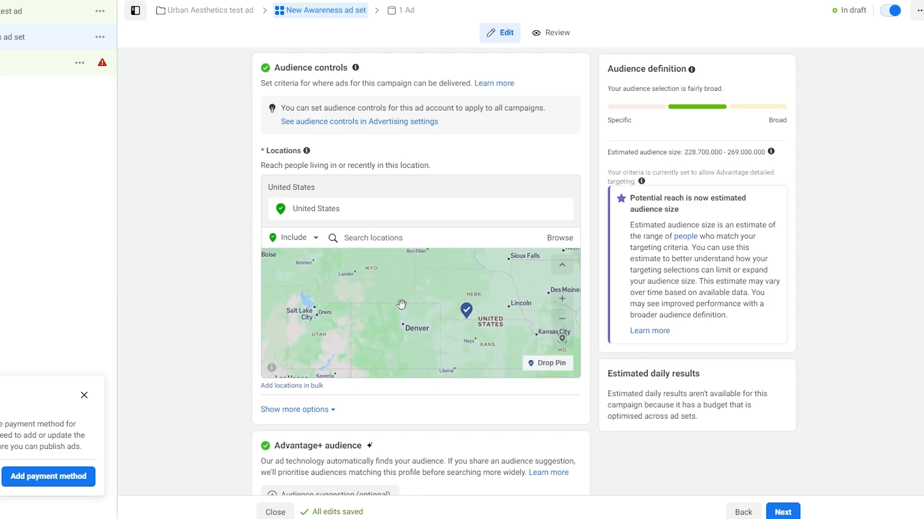
scroll(411, 331, up, 3)
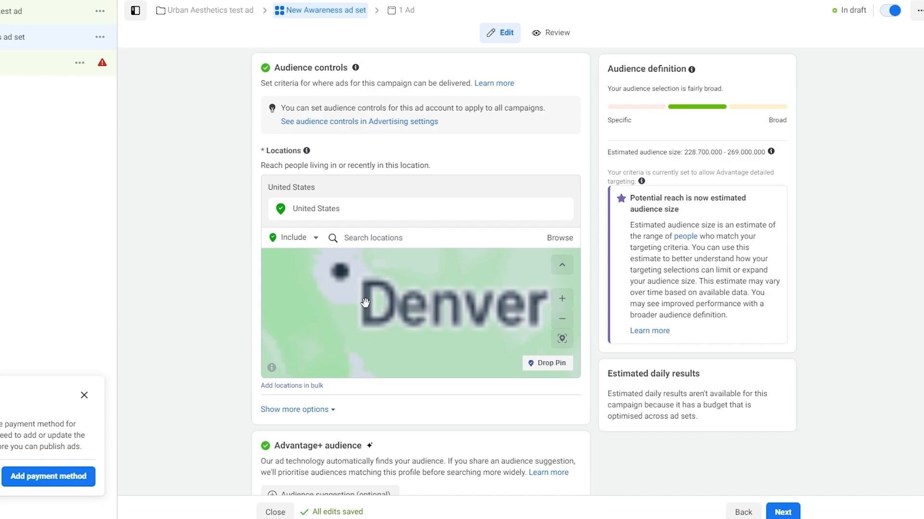
scroll(429, 310, up, 1)
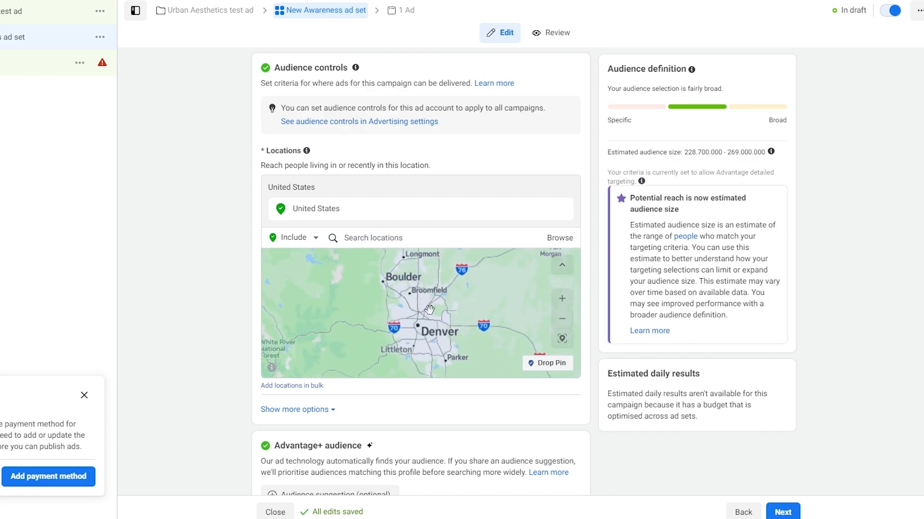
drag(421, 306, 439, 336)
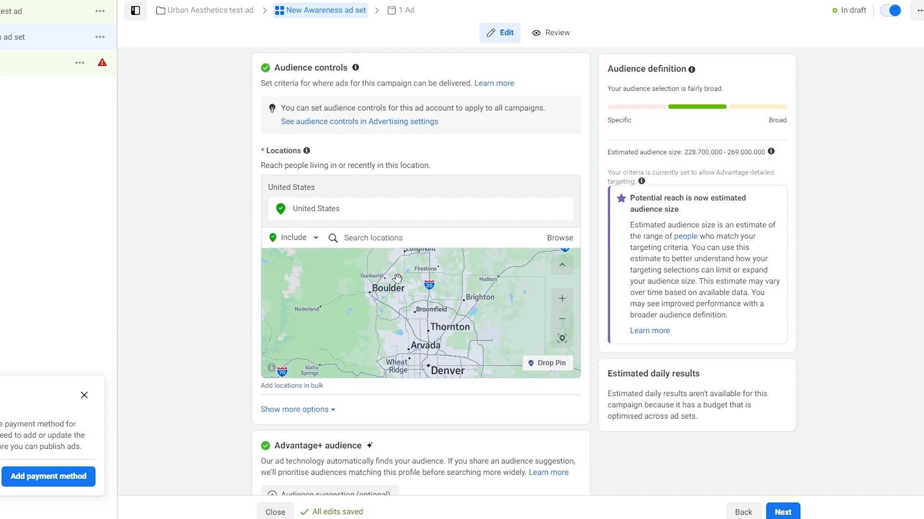
click(351, 237)
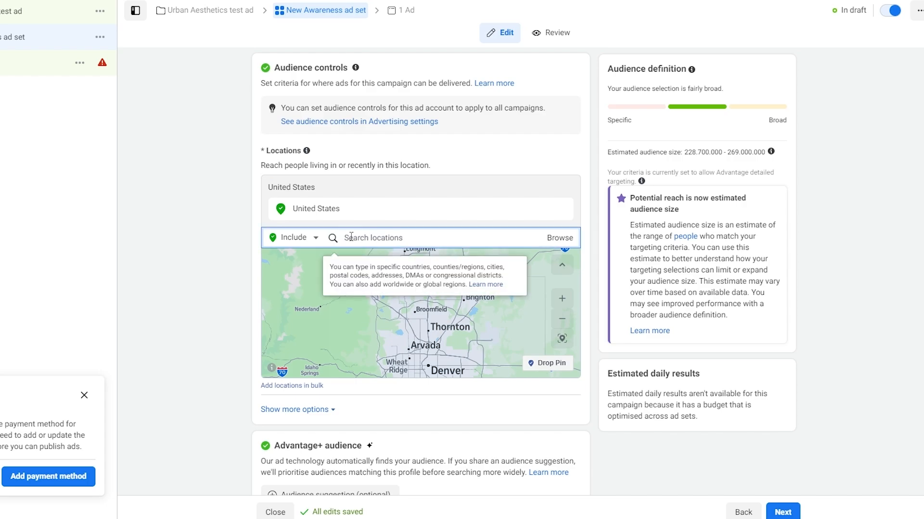
click(415, 293)
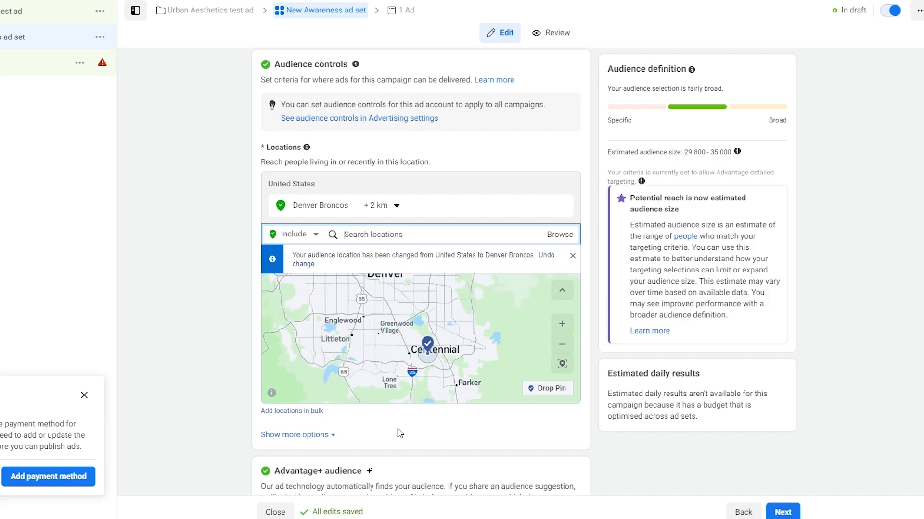
Set the radius around the Denver Broncos location to 26 km
scroll(398, 431, down, 4)
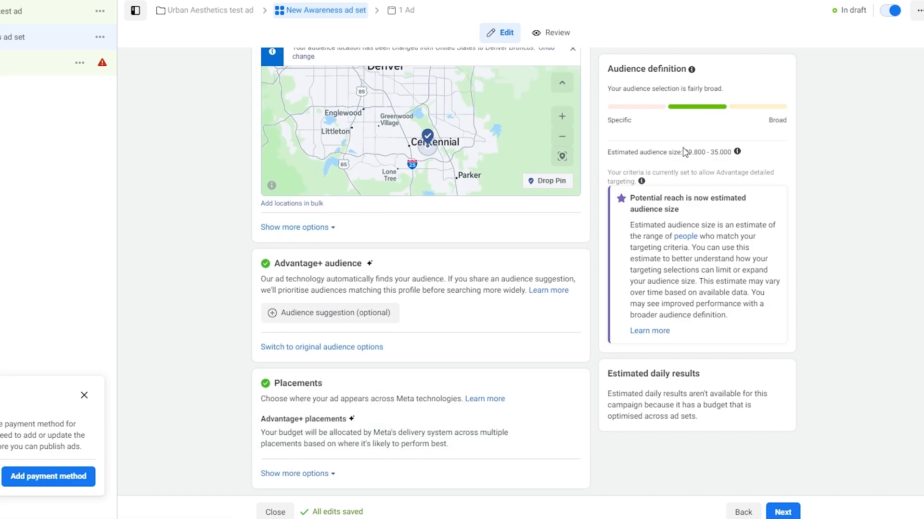
scroll(453, 177, up, 3)
scroll(442, 171, down, 4)
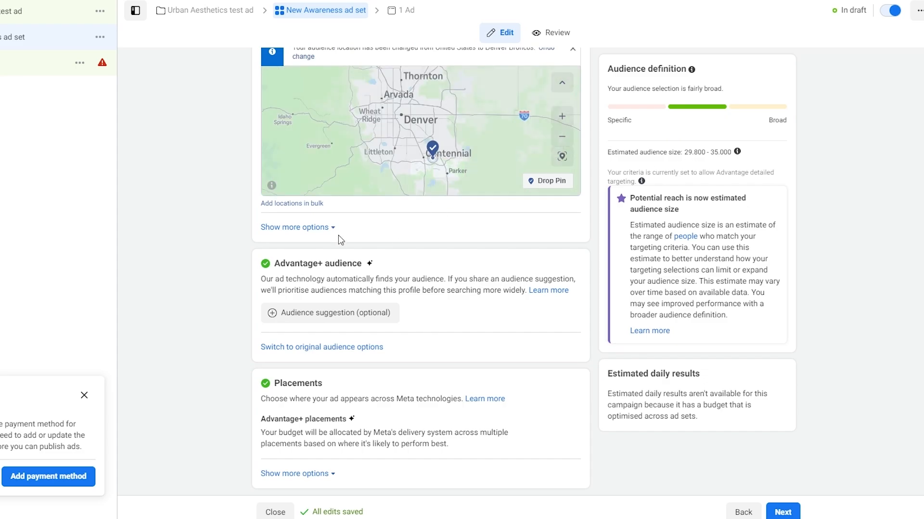
scroll(236, 231, up, 4)
click(404, 227)
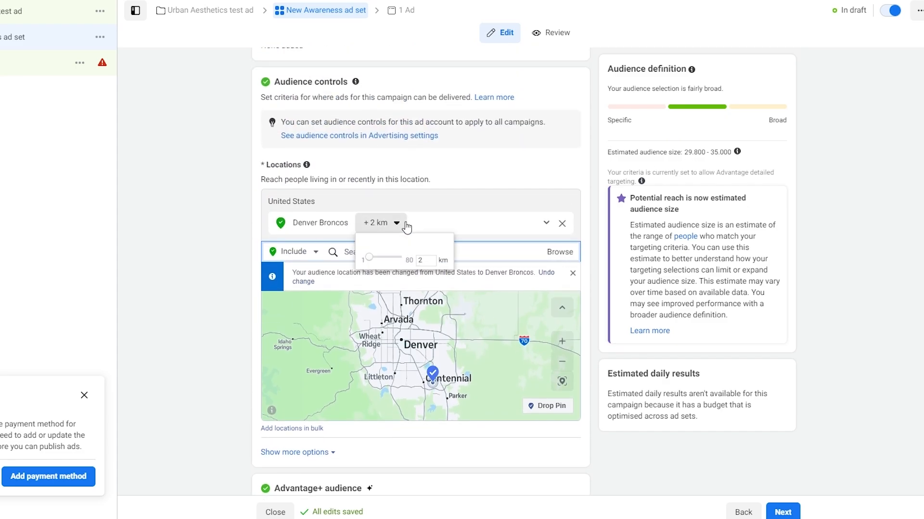
drag(368, 258, 391, 263)
click(479, 250)
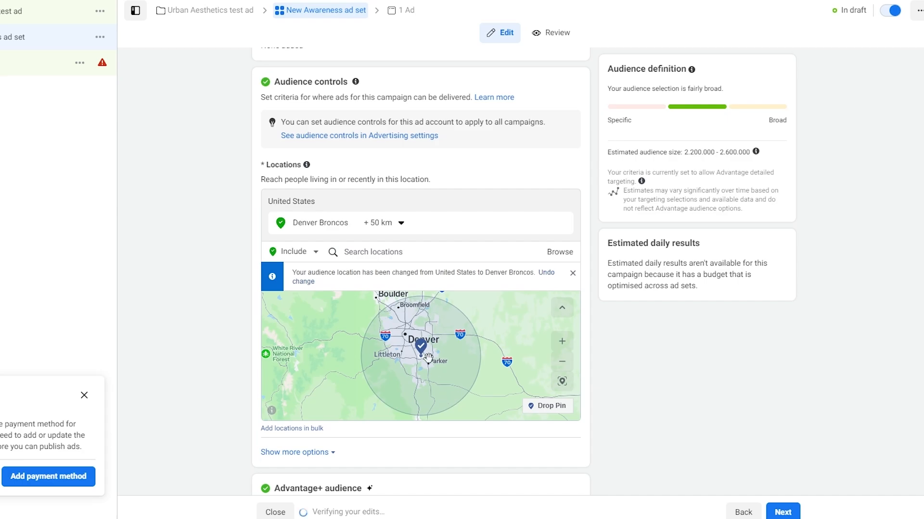
click(384, 223)
drag(388, 264, 381, 259)
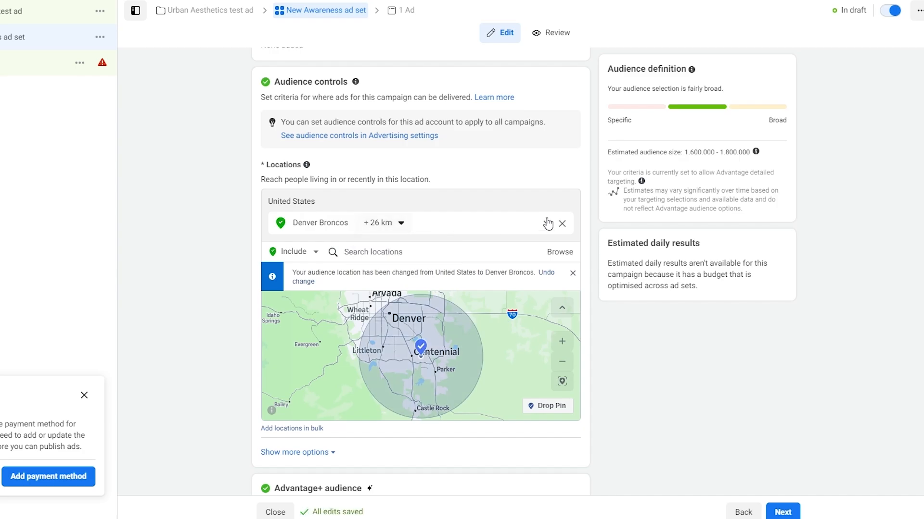
Add an Advantage+ audience suggestion with an age range of 18 to 30
scroll(558, 371, down, 5)
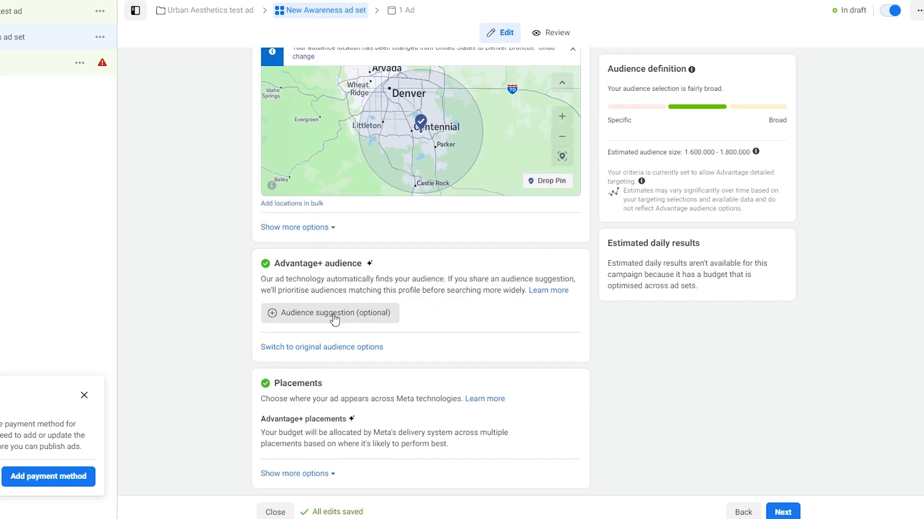
click(320, 315)
scroll(318, 329, down, 2)
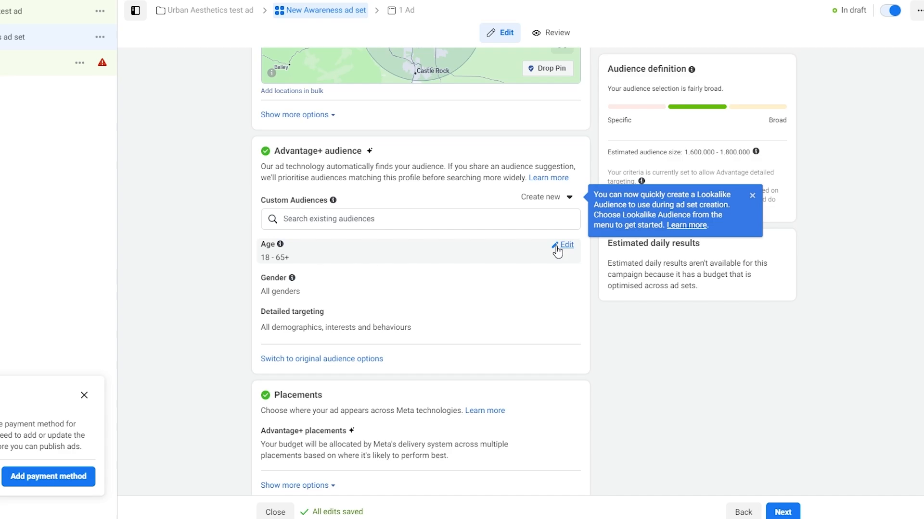
click(558, 247)
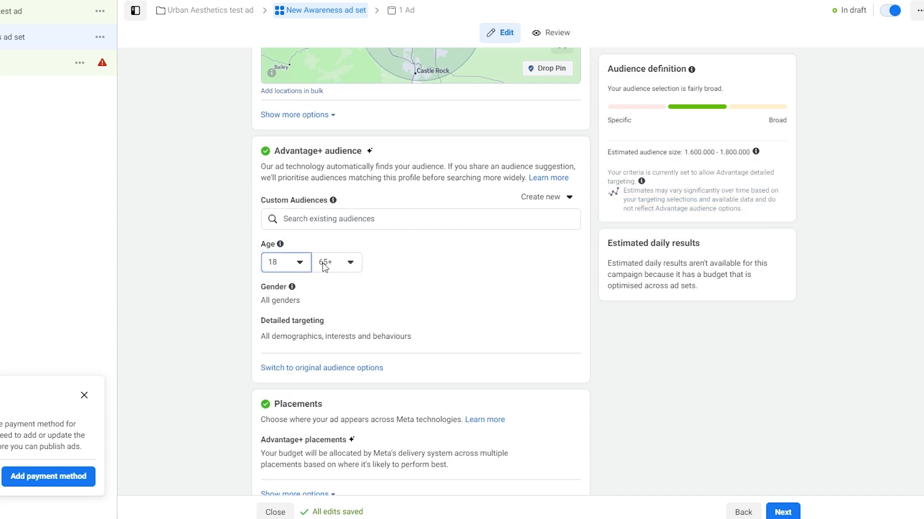
click(325, 268)
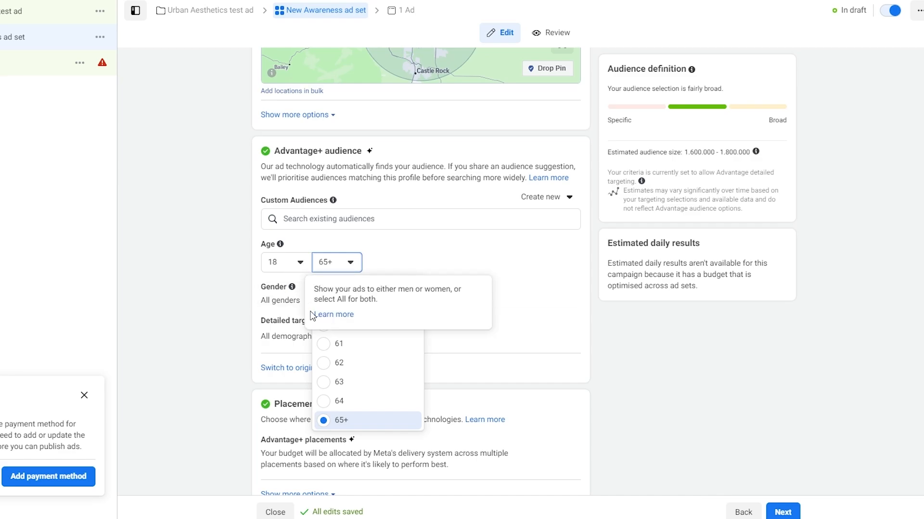
scroll(356, 395, up, 12)
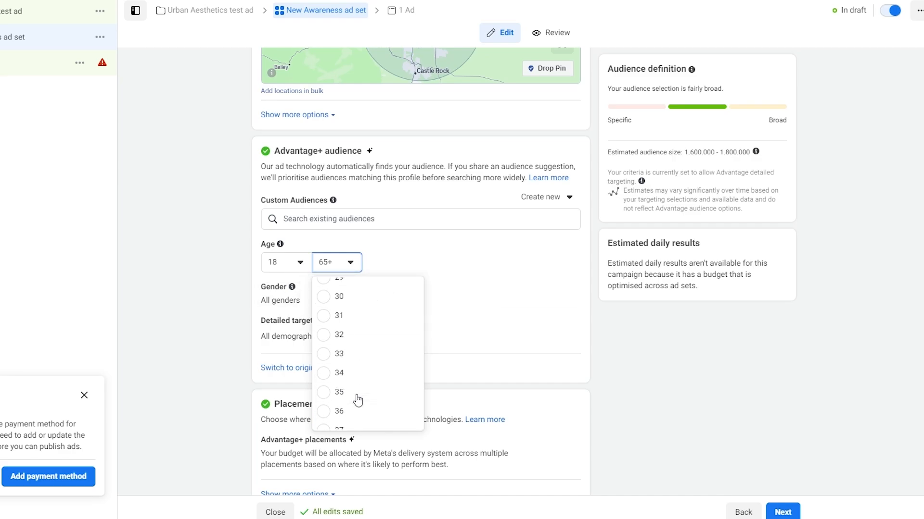
click(356, 370)
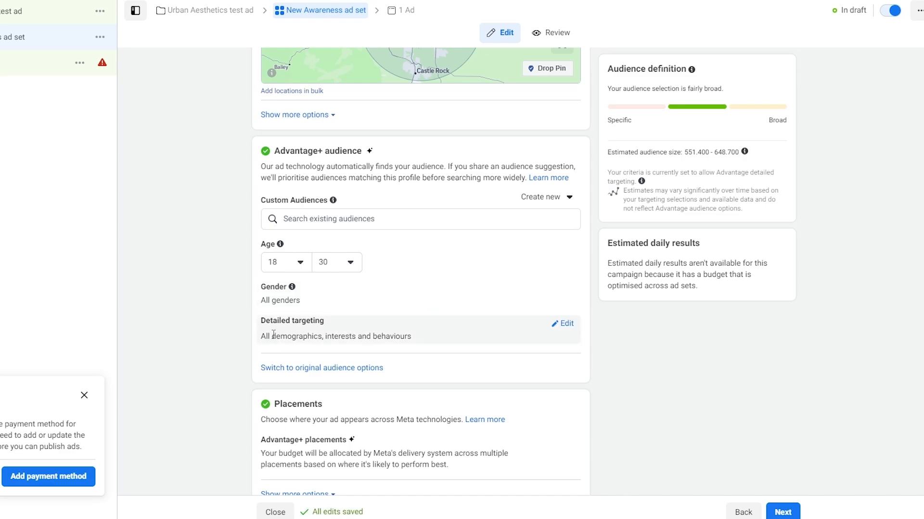
Check the detailed targeting setting and the estimated audience size
drag(294, 342, 381, 337)
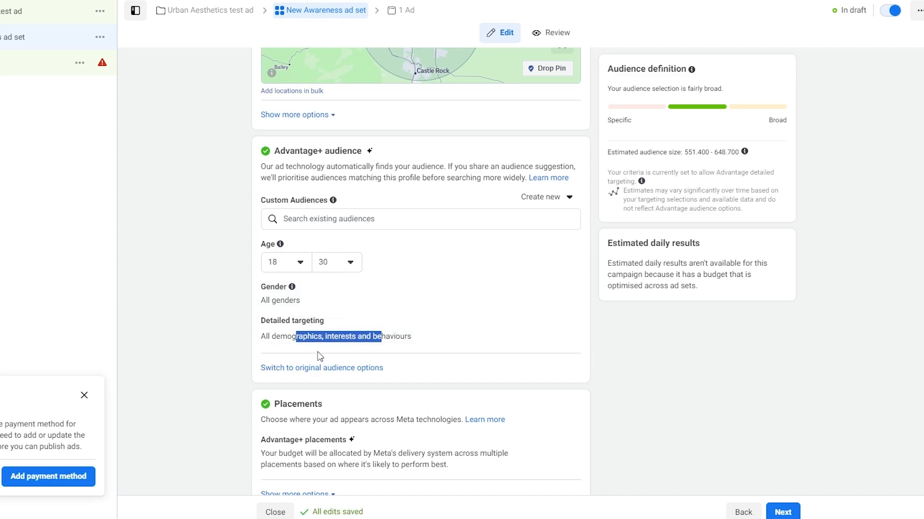
drag(687, 152, 715, 156)
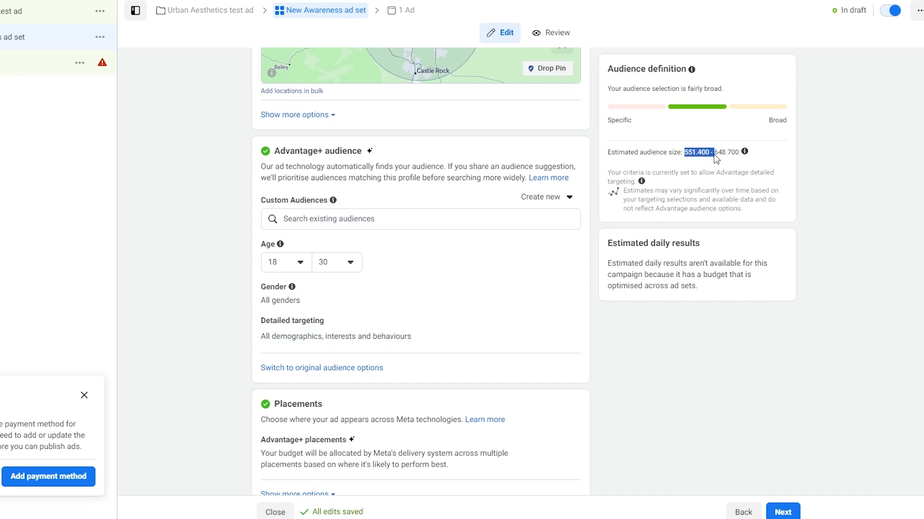
click(719, 156)
Switch the ad set to manual placements and review the available platforms and placement options
scroll(386, 370, down, 1)
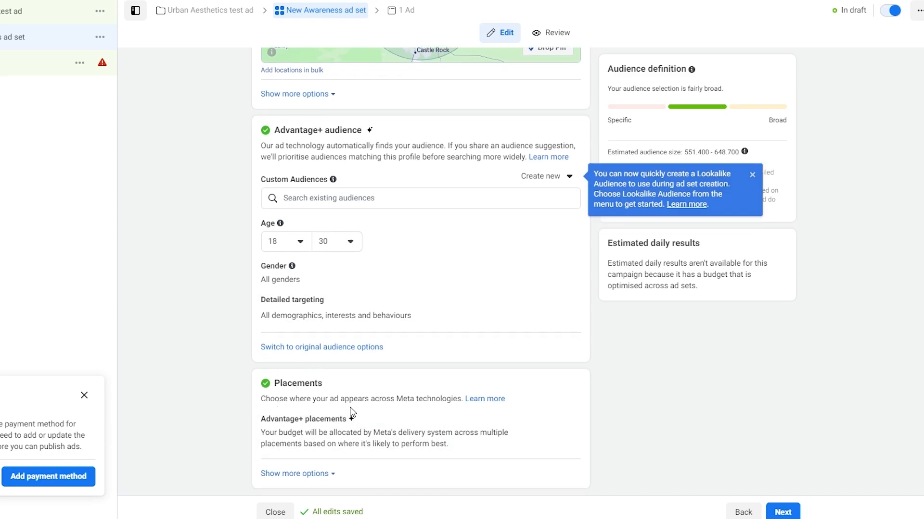
click(563, 424)
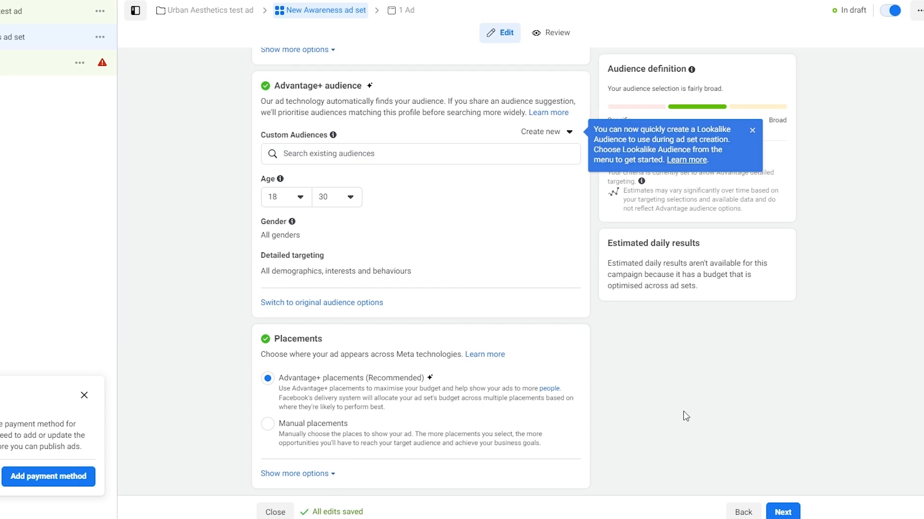
click(280, 436)
scroll(310, 337, down, 3)
scroll(310, 337, down, 2)
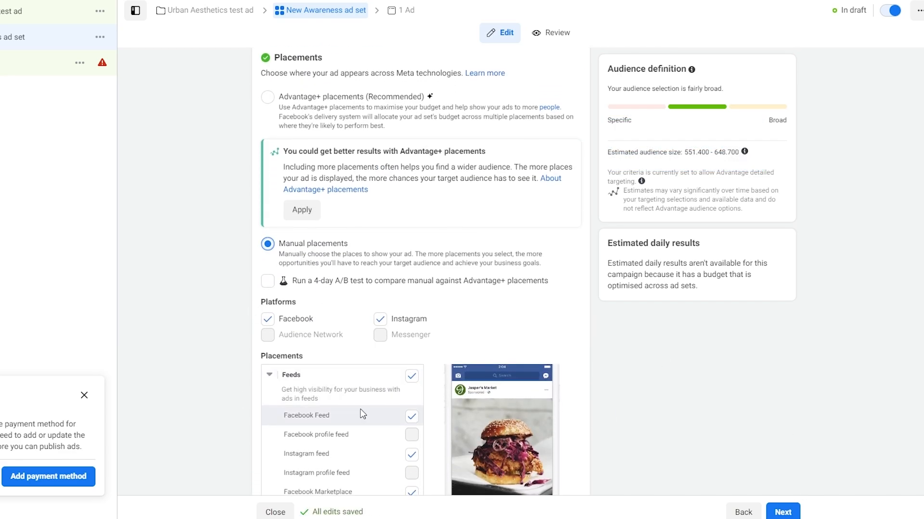
scroll(447, 138, down, 3)
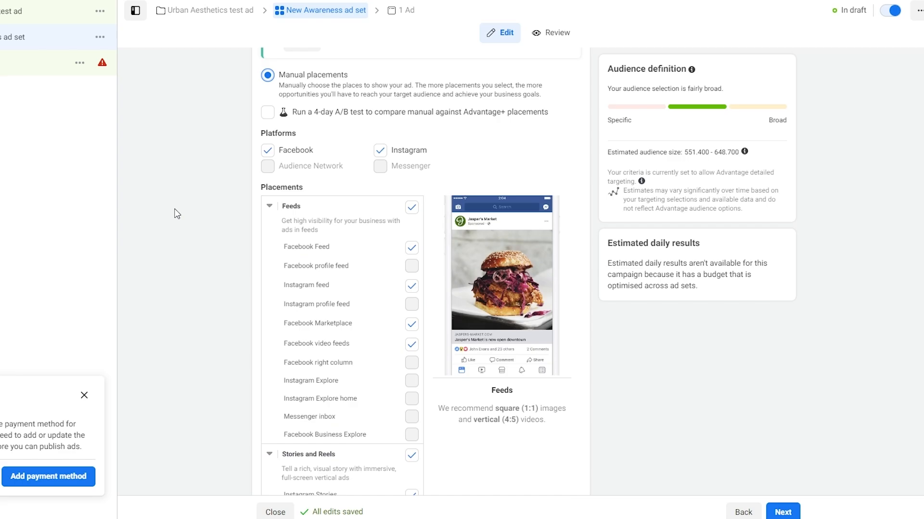
scroll(174, 217, down, 8)
scroll(795, 488, down, 2)
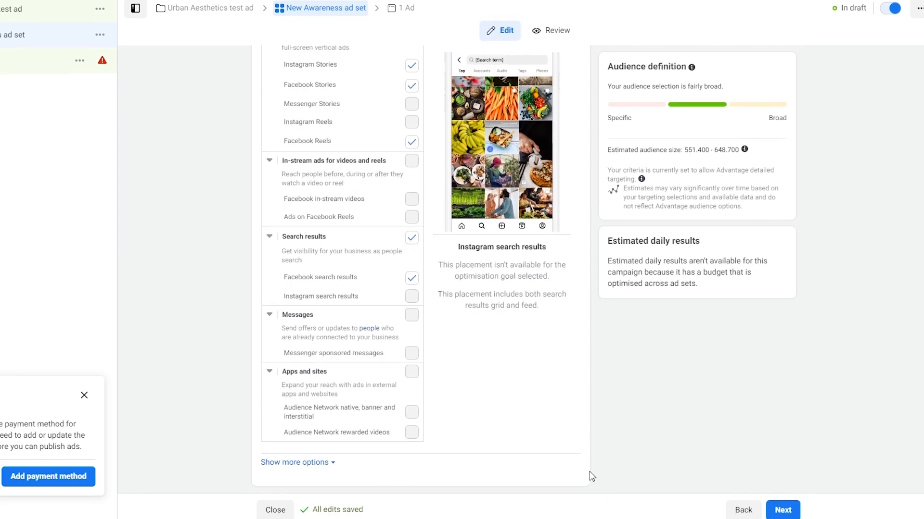
Continue to the ad settings and choose Urban Aesthetics as the ad's Facebook Page
click(786, 510)
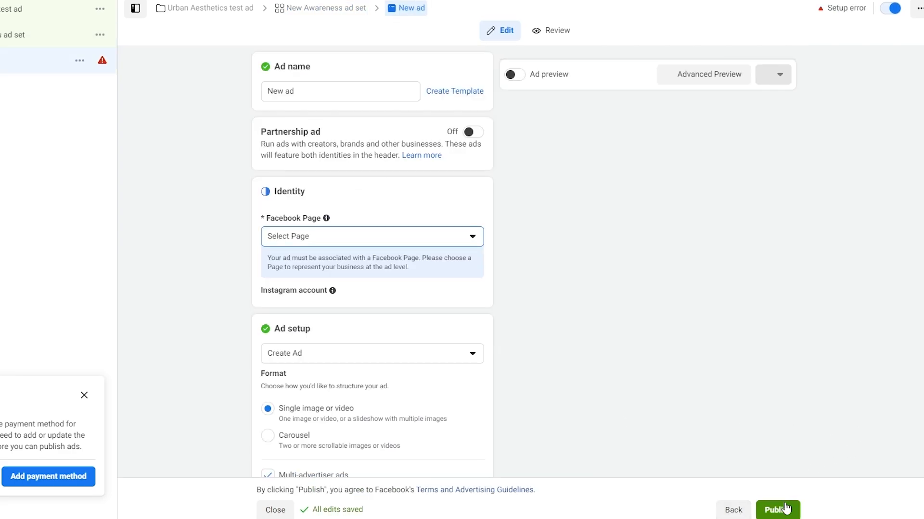
click(438, 236)
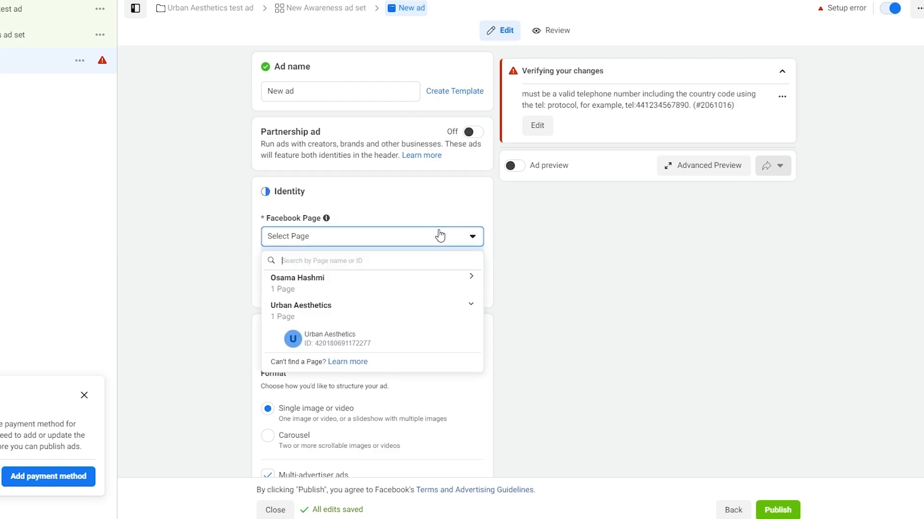
click(347, 329)
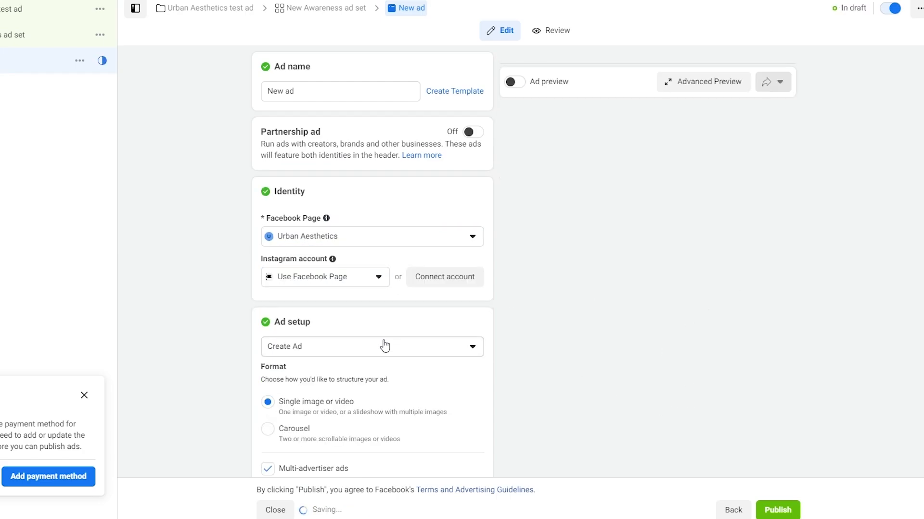
Review the ad's name, setup, creative, call destination and tracking settings
click(389, 94)
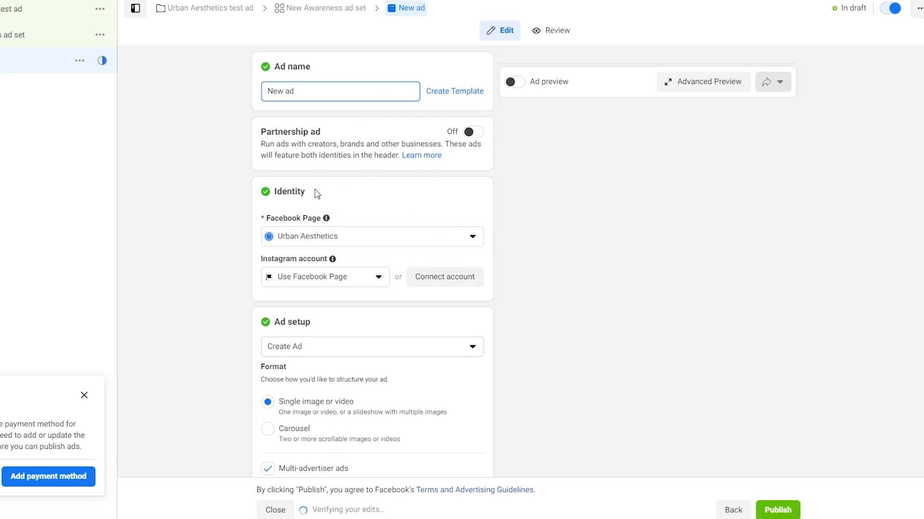
drag(303, 94, 285, 94)
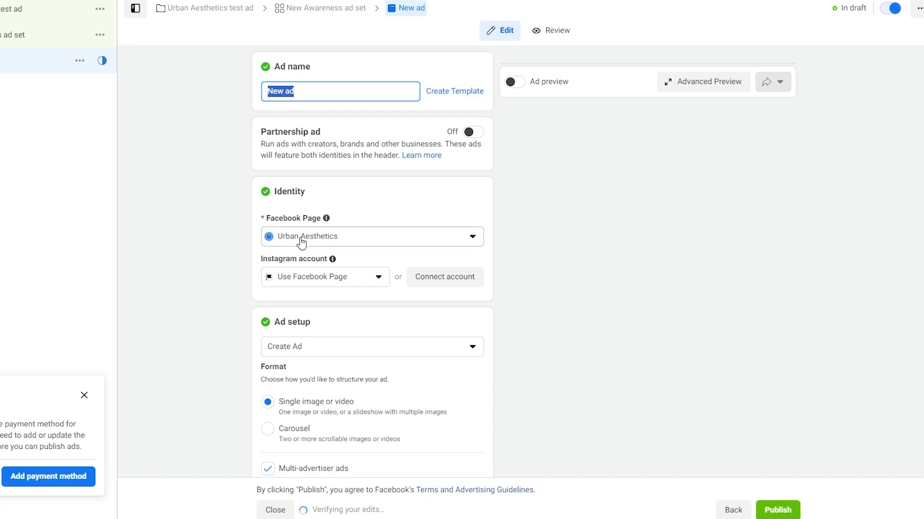
scroll(303, 250, down, 4)
click(301, 182)
click(302, 185)
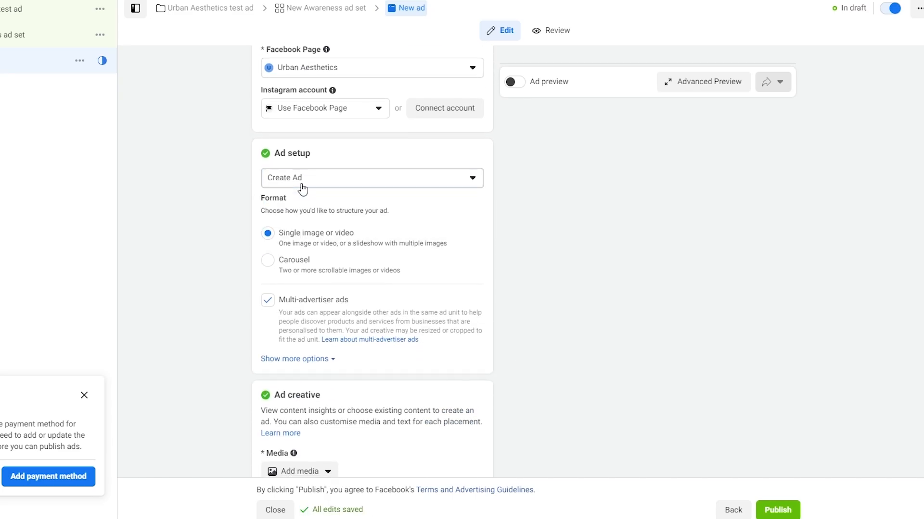
click(301, 186)
click(301, 185)
scroll(295, 242, down, 2)
scroll(295, 245, down, 5)
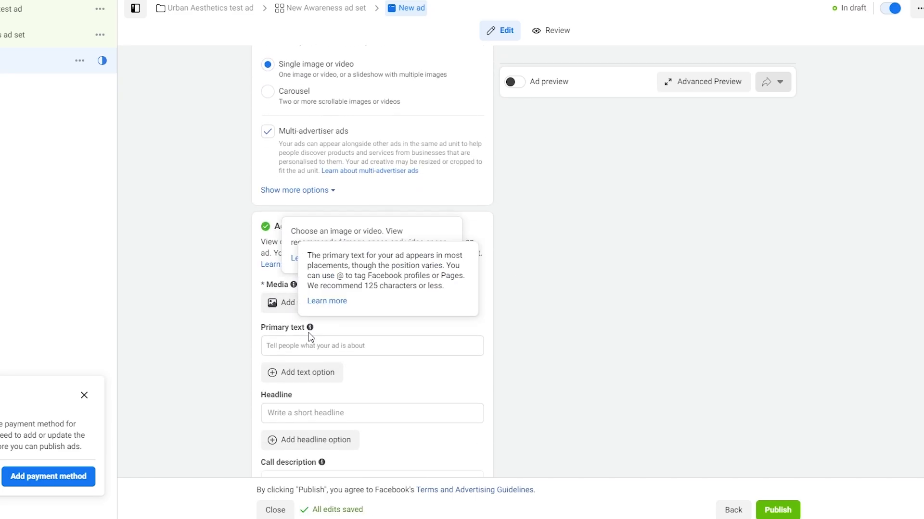
scroll(447, 329, down, 3)
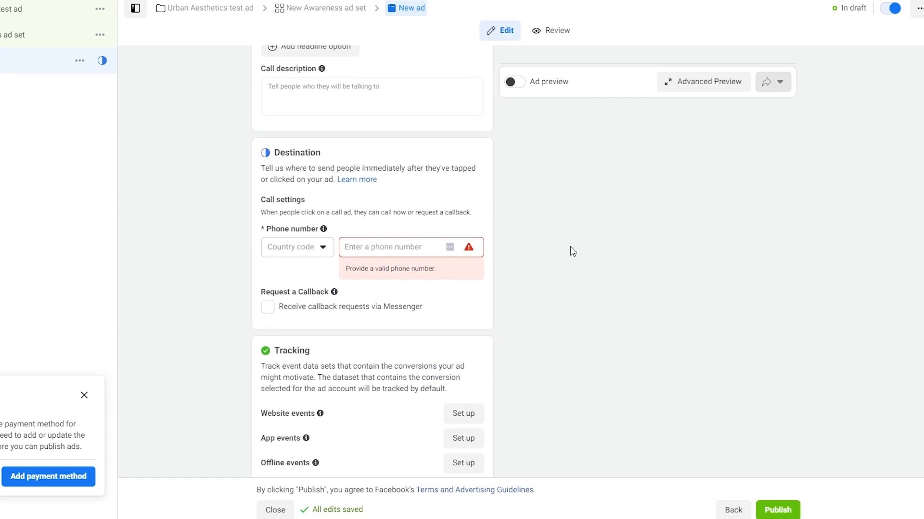
scroll(344, 198, down, 2)
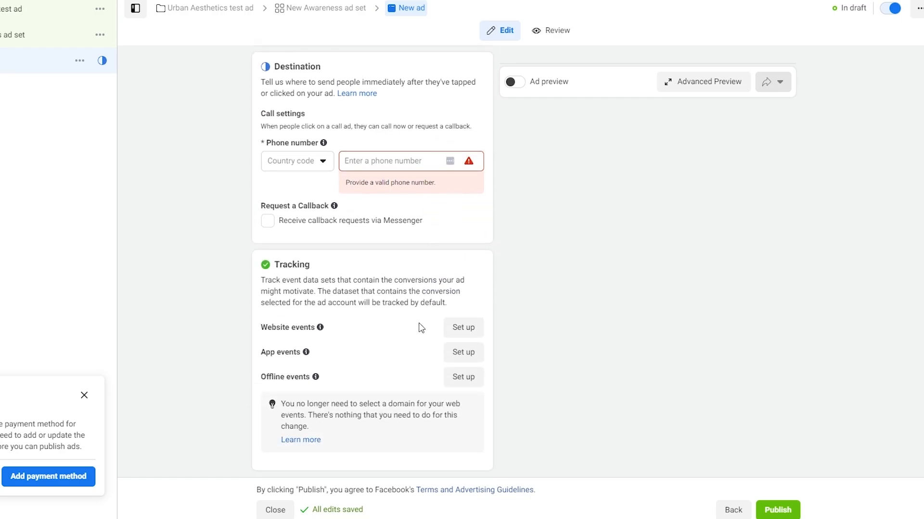